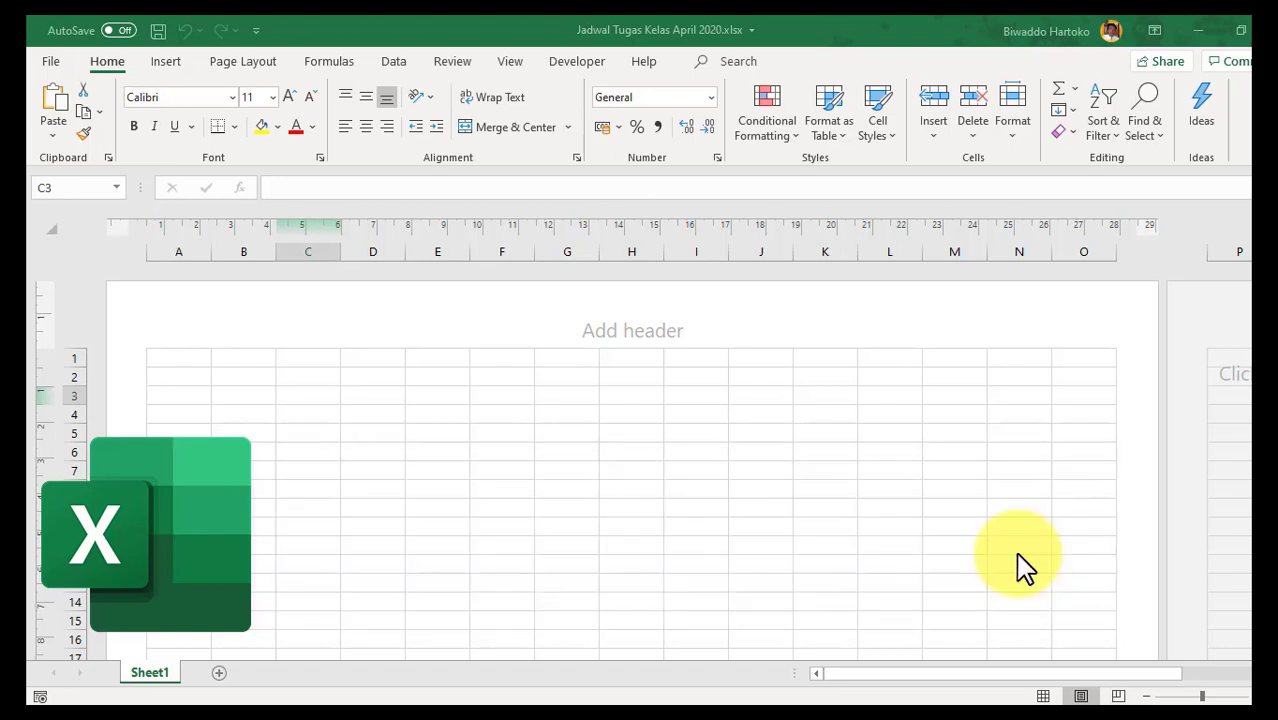
Step: Edit the header's centre section and start a Bing image search for 'cleaning tool'
{"action": "left_click", "coordinate": [648, 329]}
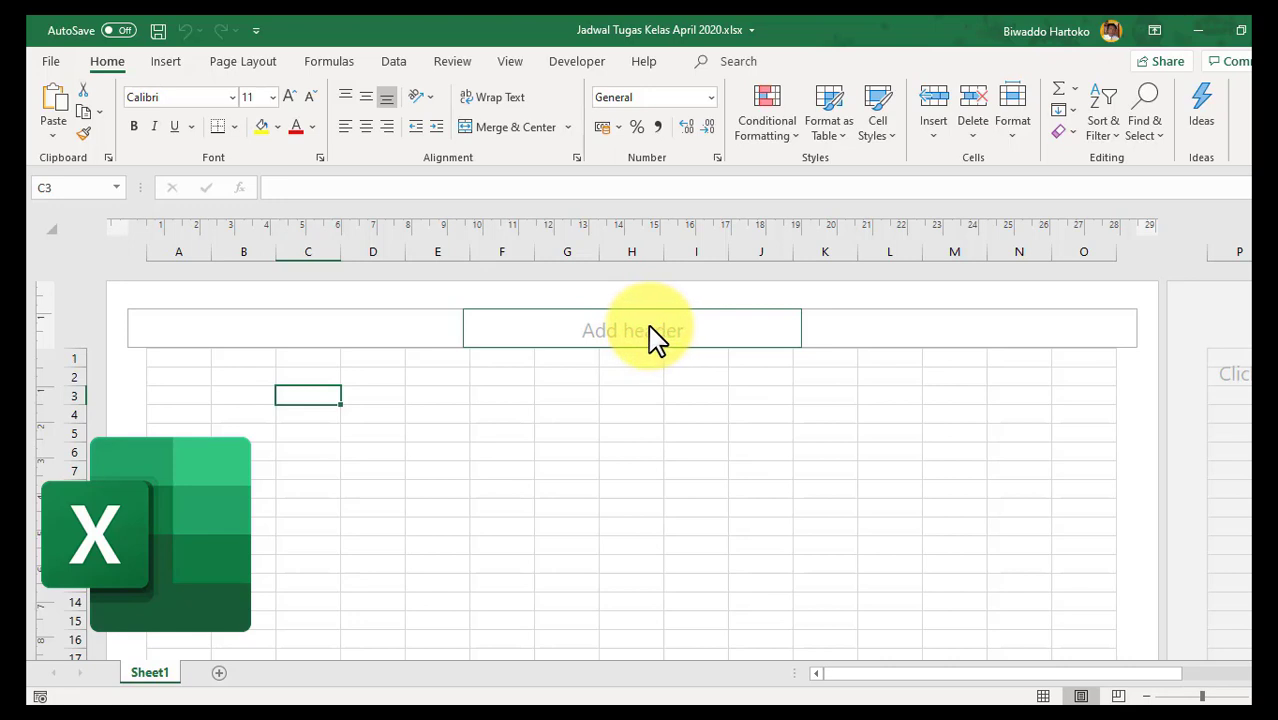
{"action": "left_click", "coordinate": [649, 331]}
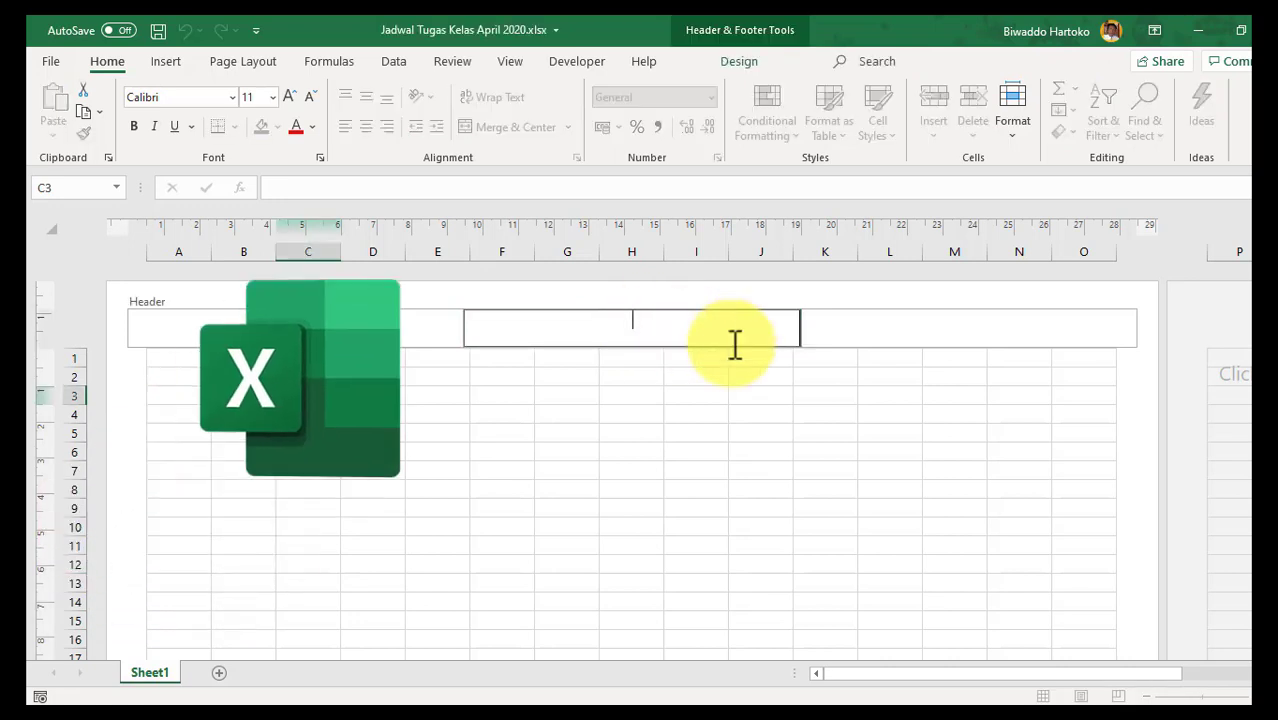
{"action": "left_click", "coordinate": [733, 66]}
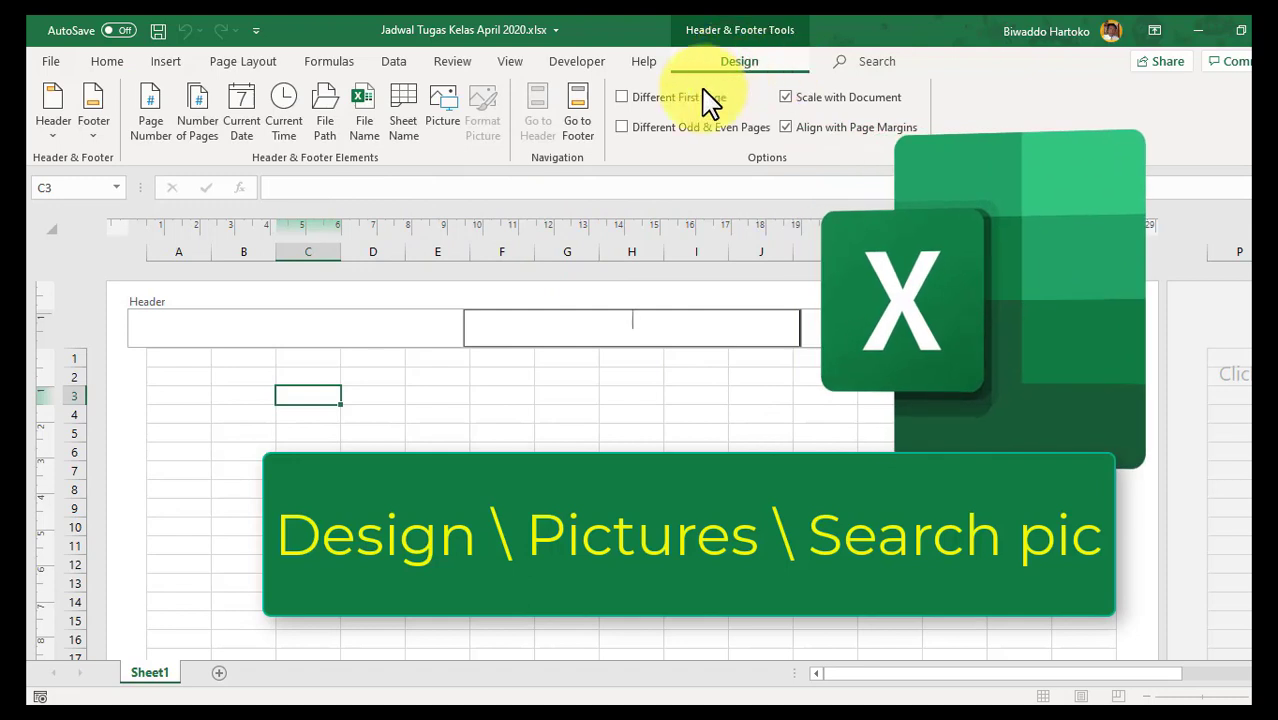
{"action": "left_click", "coordinate": [441, 126]}
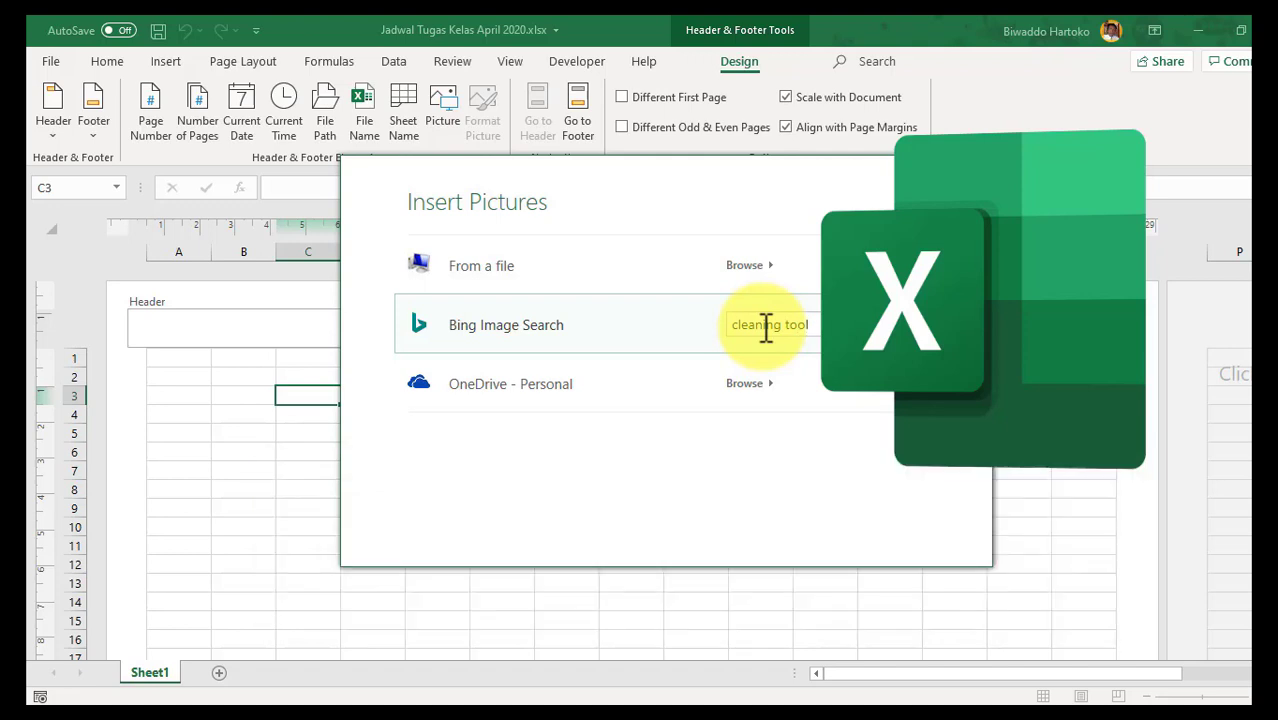
Step: Search Bing for 'cleaning tool' and choose the red bucket of cleaning supplies image
{"action": "key", "text": "Return"}
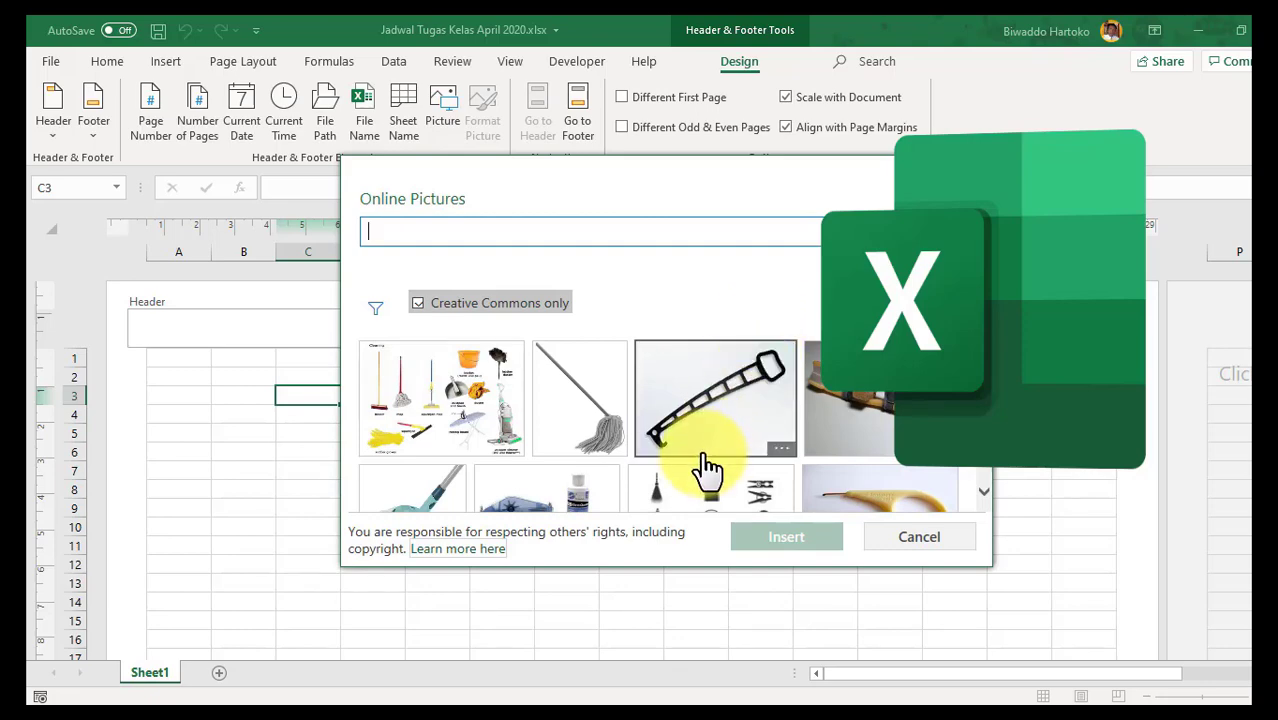
{"action": "scroll", "coordinate": [709, 450], "scroll_direction": "down", "scroll_amount": 2}
{"action": "scroll", "coordinate": [708, 450], "scroll_direction": "down", "scroll_amount": 2}
{"action": "scroll", "coordinate": [708, 452], "scroll_direction": "down", "scroll_amount": 2}
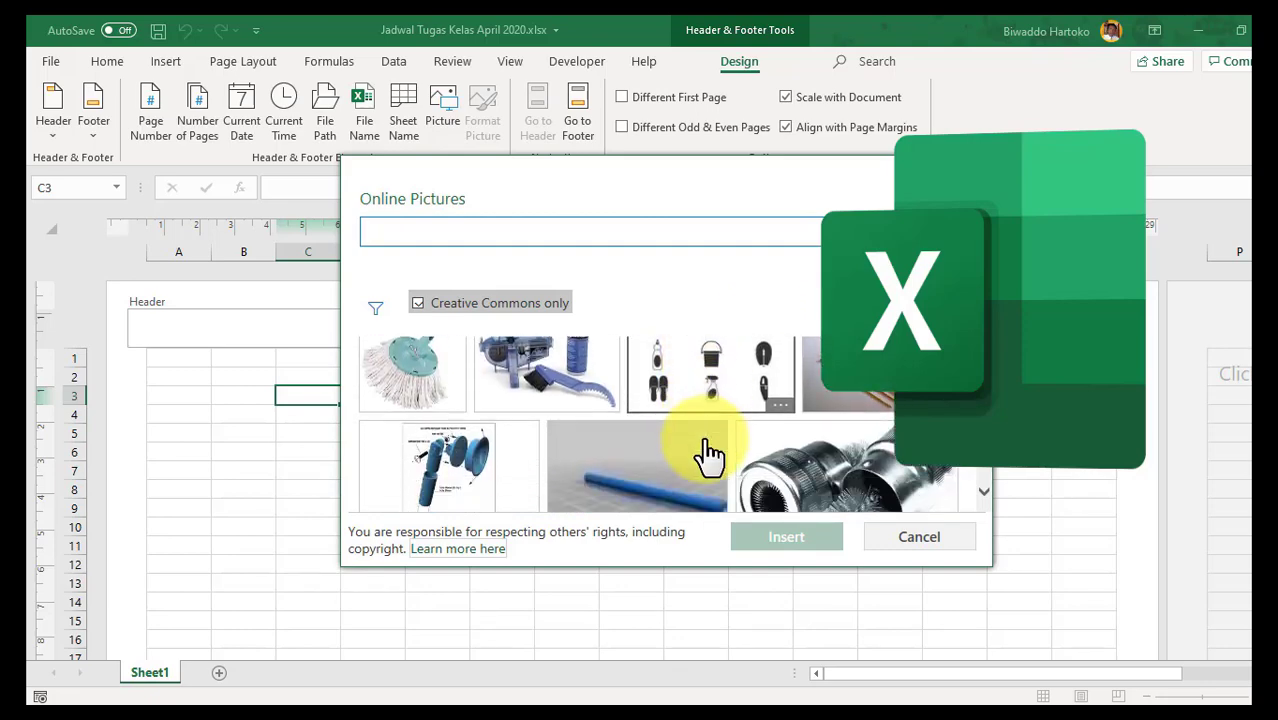
{"action": "scroll", "coordinate": [709, 453], "scroll_direction": "down", "scroll_amount": 2}
{"action": "scroll", "coordinate": [710, 455], "scroll_direction": "down", "scroll_amount": 2}
{"action": "scroll", "coordinate": [709, 455], "scroll_direction": "down", "scroll_amount": 2}
{"action": "scroll", "coordinate": [709, 455], "scroll_direction": "down", "scroll_amount": 2}
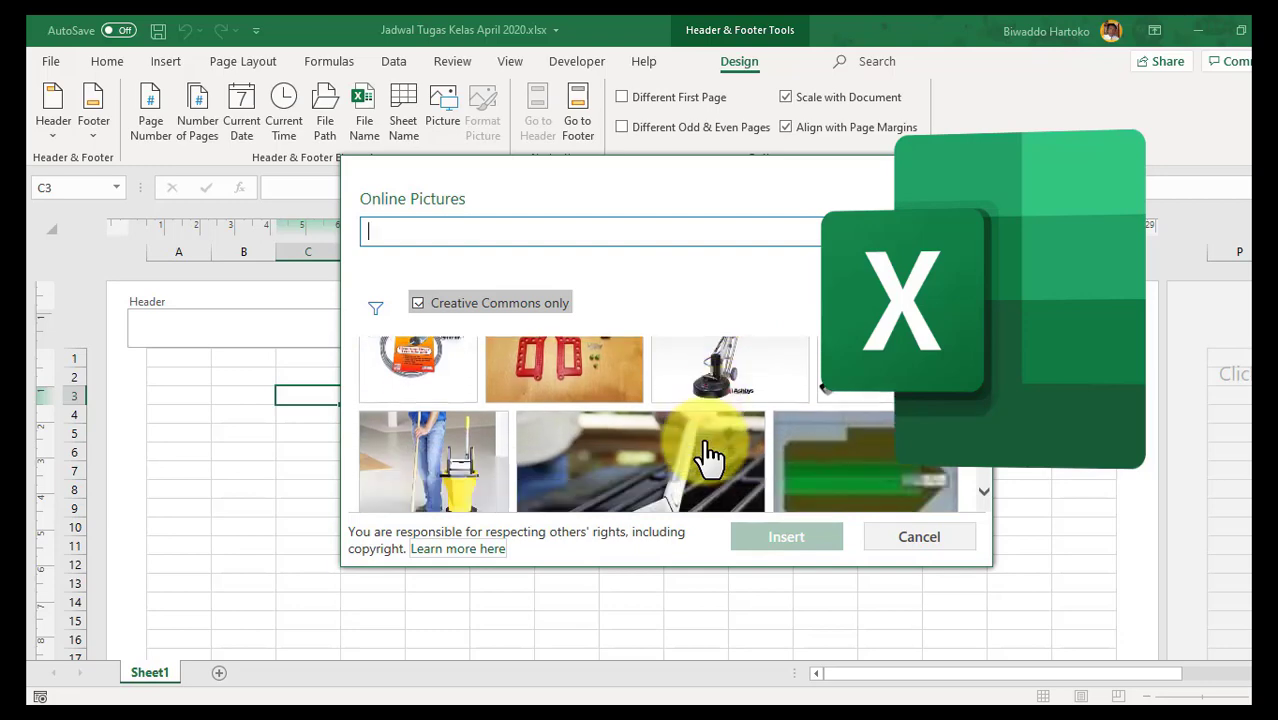
{"action": "scroll", "coordinate": [709, 455], "scroll_direction": "down", "scroll_amount": 2}
{"action": "scroll", "coordinate": [709, 455], "scroll_direction": "down", "scroll_amount": 1}
{"action": "scroll", "coordinate": [709, 455], "scroll_direction": "down", "scroll_amount": 2}
{"action": "scroll", "coordinate": [710, 456], "scroll_direction": "down", "scroll_amount": 2}
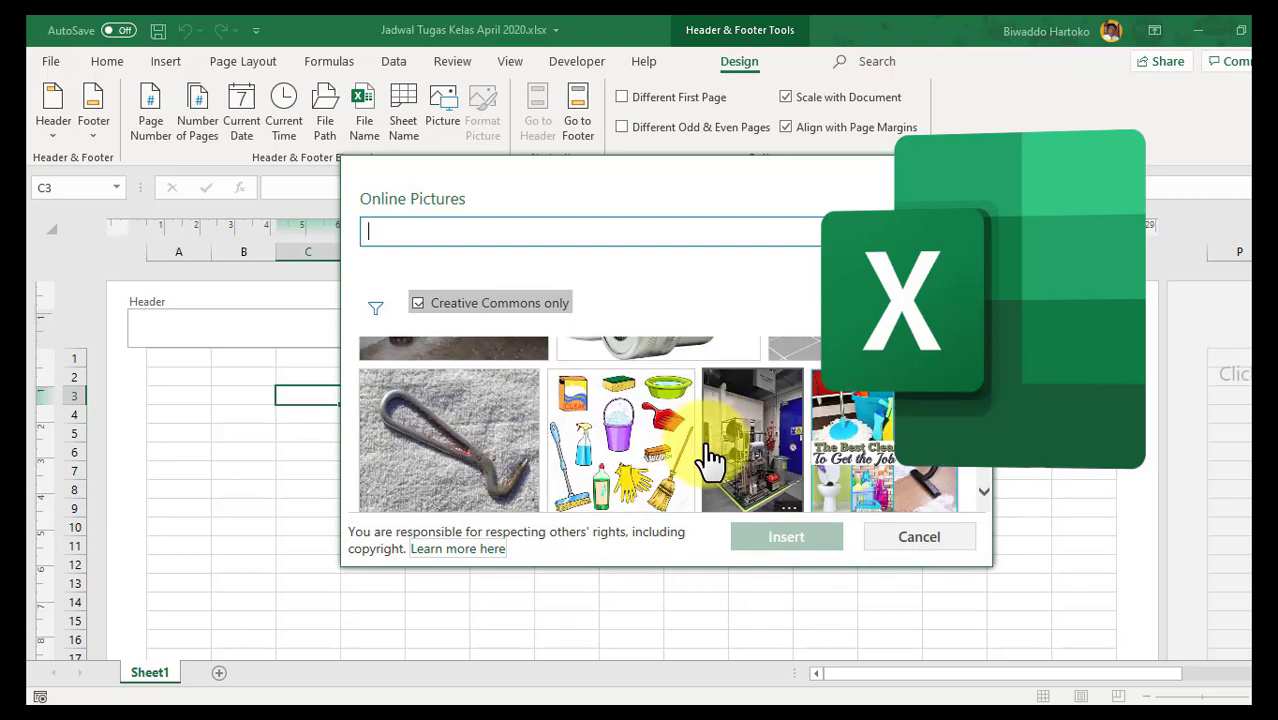
{"action": "scroll", "coordinate": [711, 458], "scroll_direction": "down", "scroll_amount": 2}
{"action": "scroll", "coordinate": [706, 448], "scroll_direction": "down", "scroll_amount": 2}
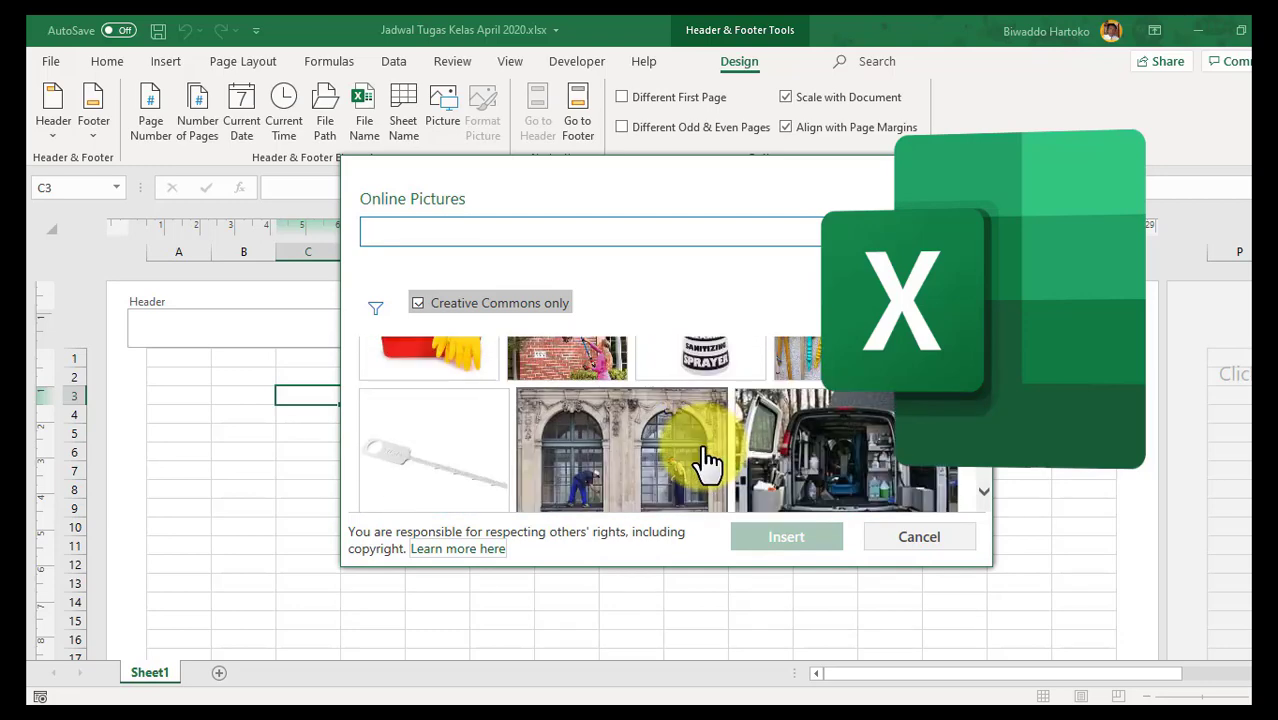
{"action": "left_click", "coordinate": [465, 366]}
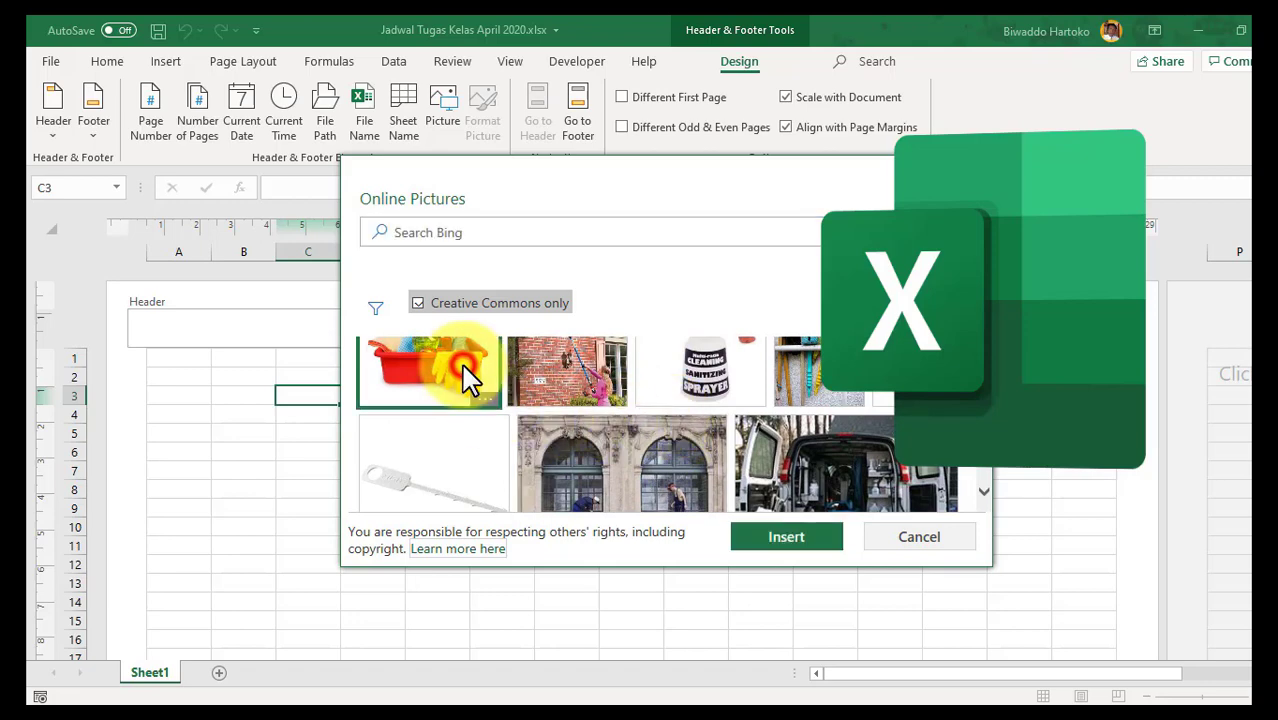
{"action": "scroll", "coordinate": [595, 442], "scroll_direction": "up", "scroll_amount": 1}
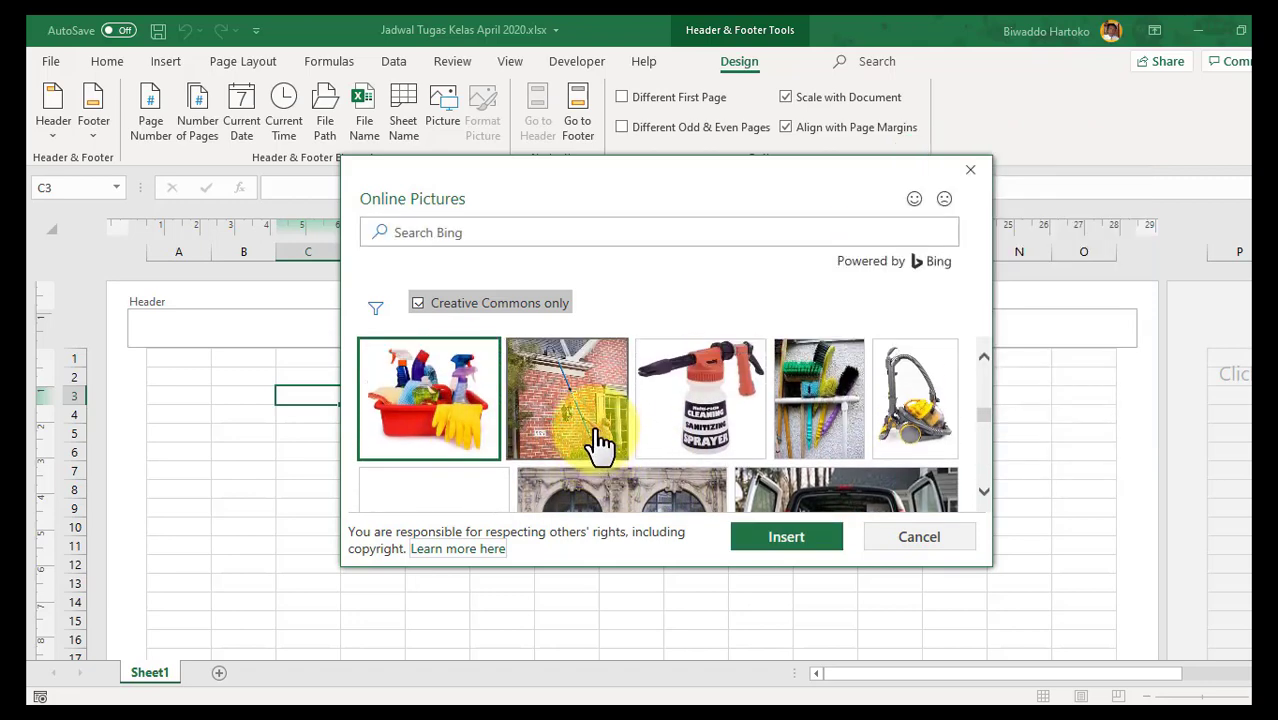
Step: Insert the red bucket picture into the header's centre section, view it, then select &[Picture]
{"action": "left_click", "coordinate": [790, 540]}
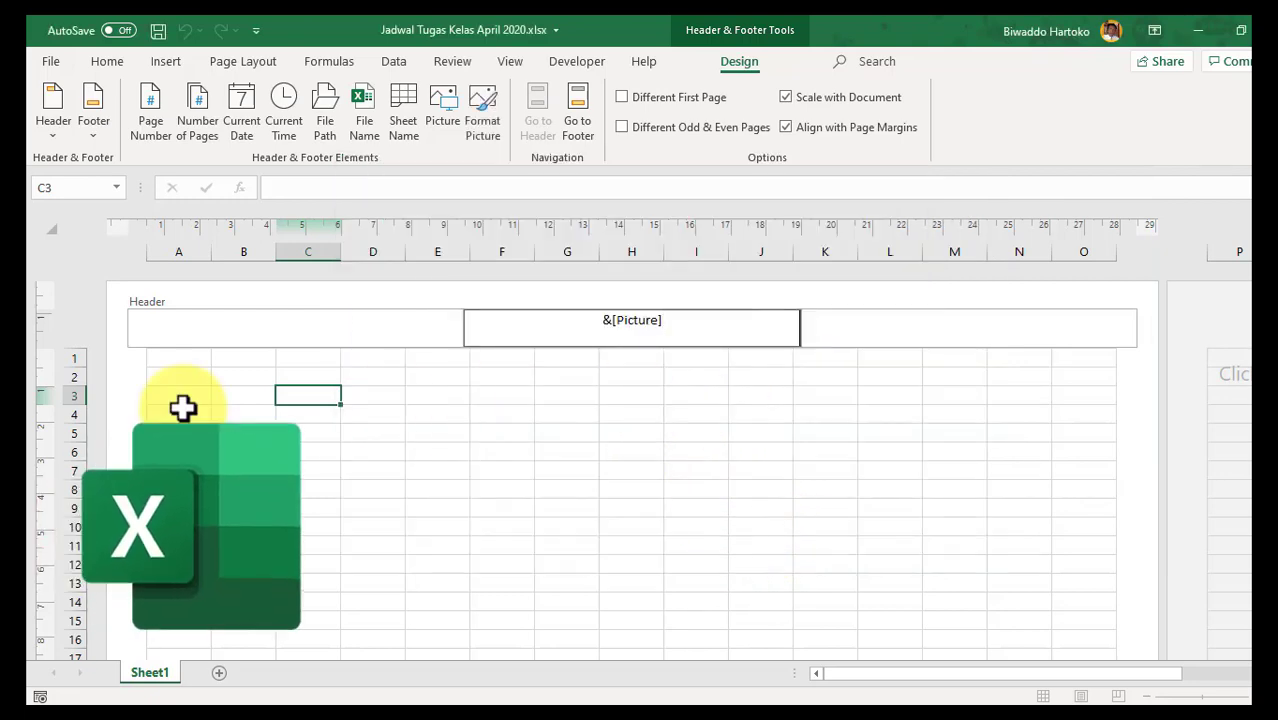
{"action": "left_click", "coordinate": [668, 410]}
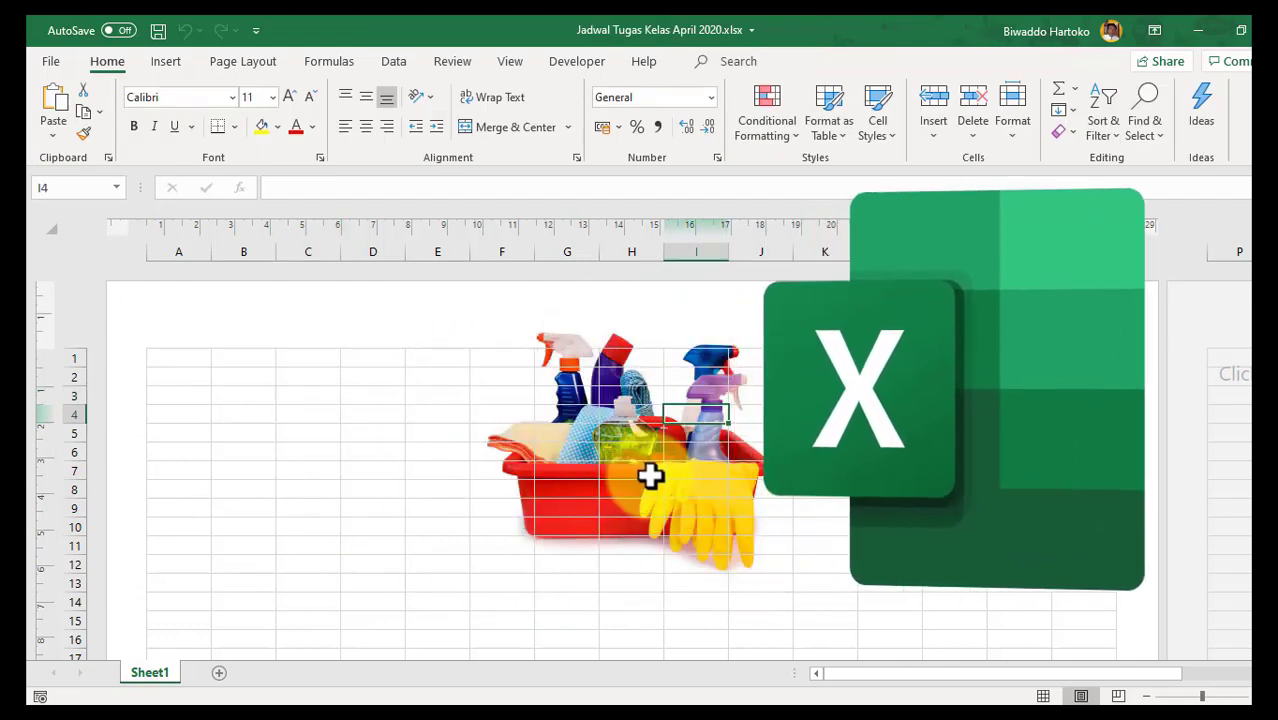
{"action": "left_click", "coordinate": [641, 325]}
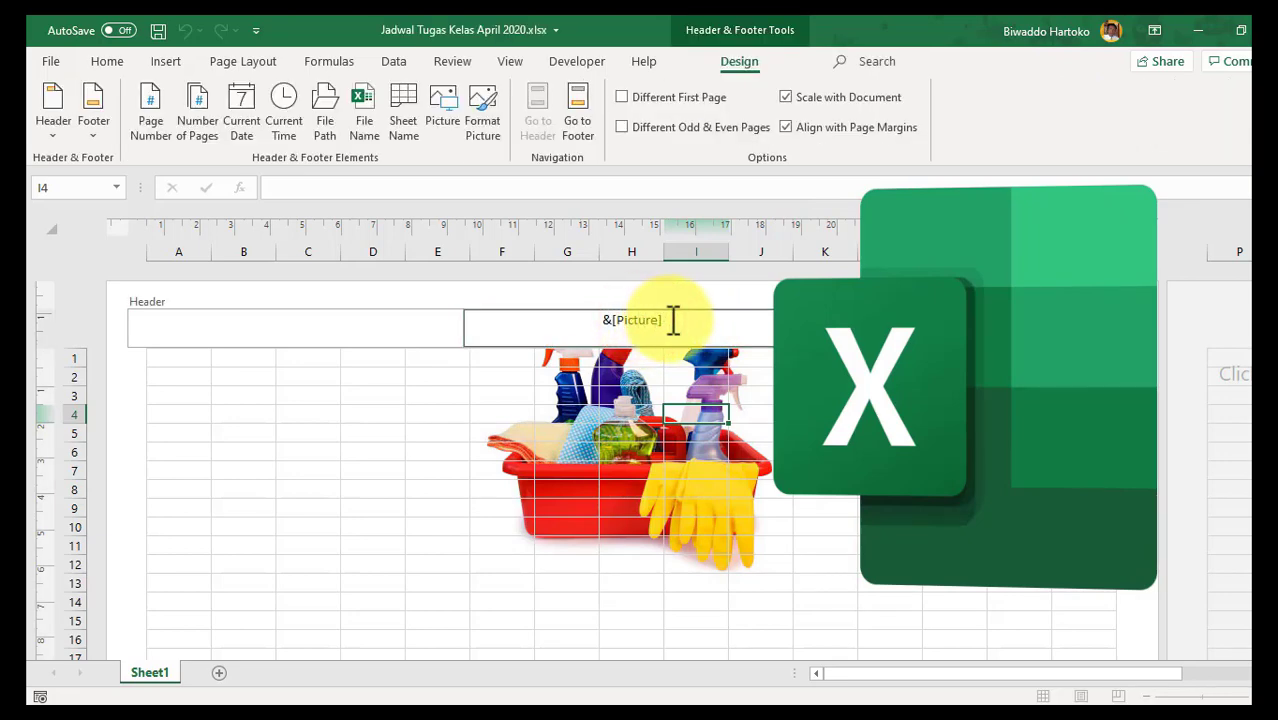
{"action": "double_click", "coordinate": [673, 320]}
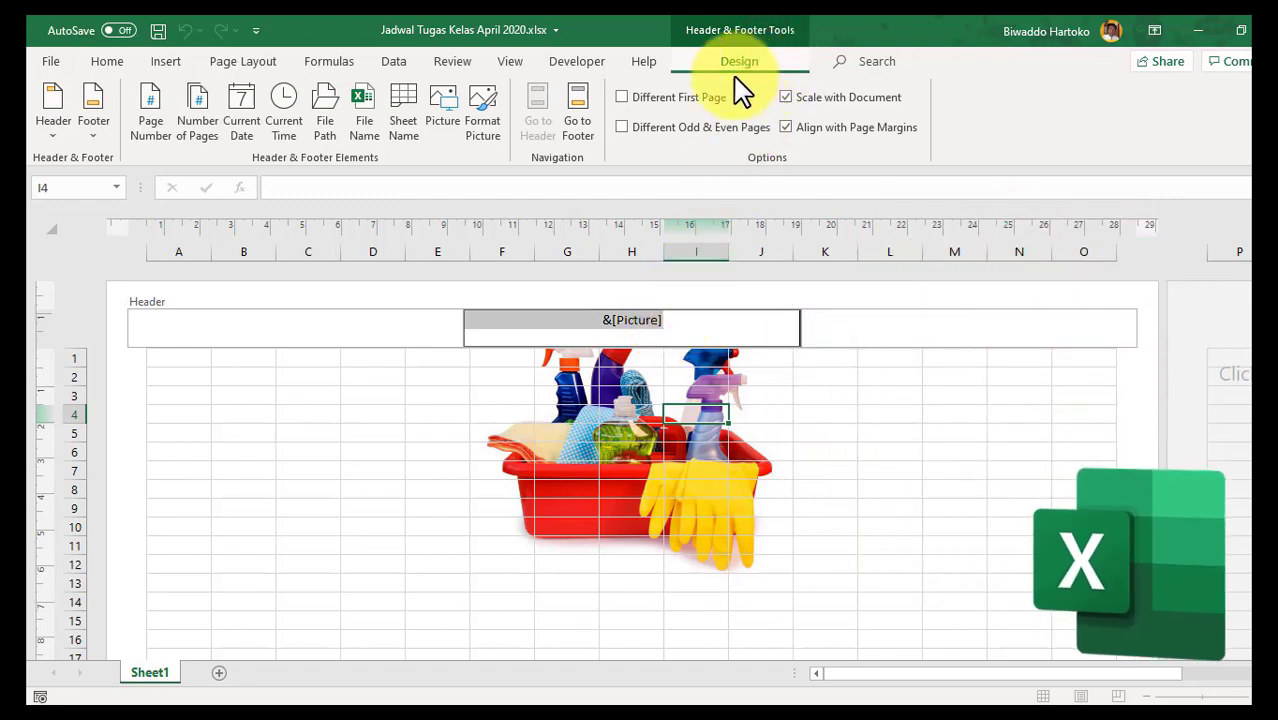
Step: Scale the header picture's height to 250% in Format Picture
{"action": "left_click", "coordinate": [490, 141]}
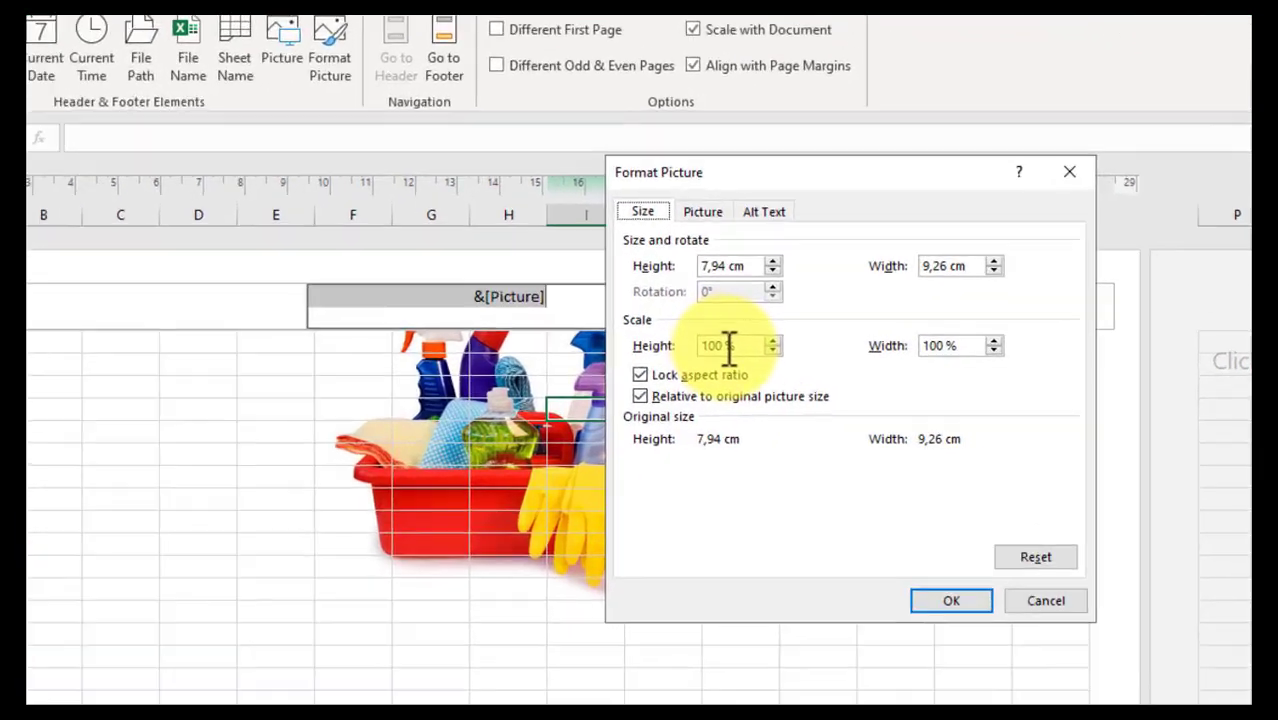
{"action": "left_click", "coordinate": [805, 361]}
{"action": "type", "text": "250"}
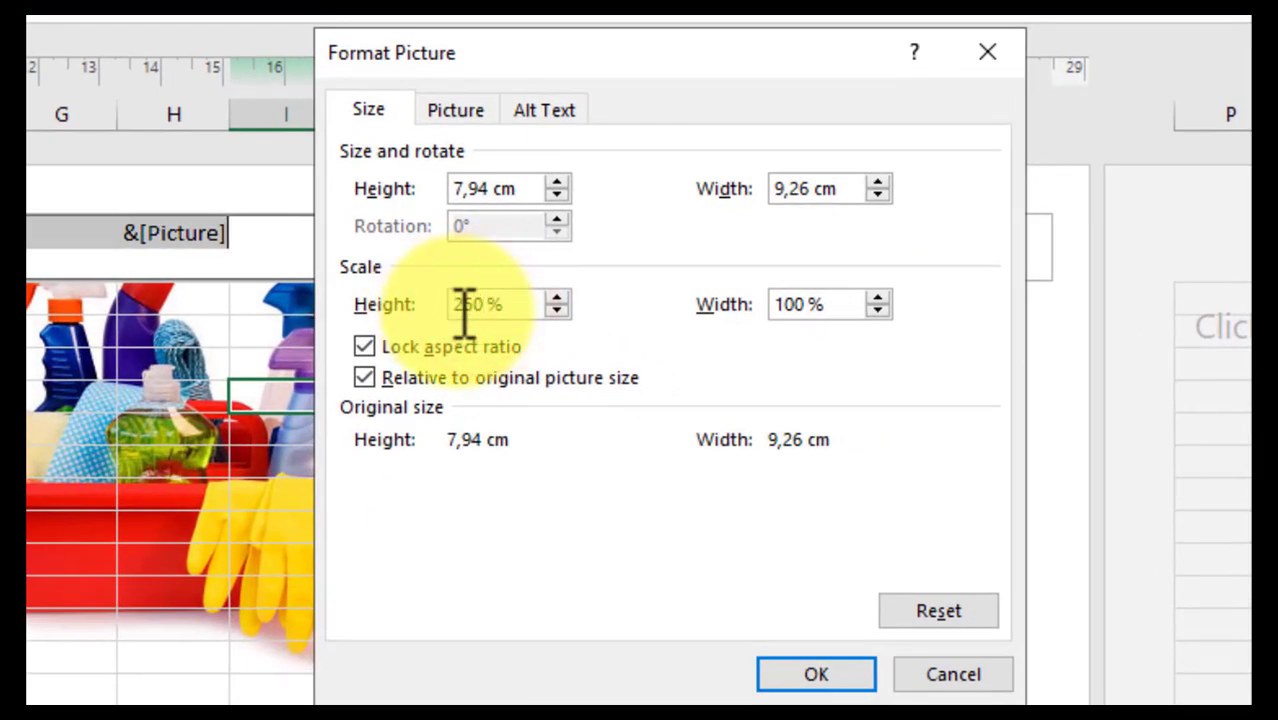
{"action": "key", "text": "Return"}
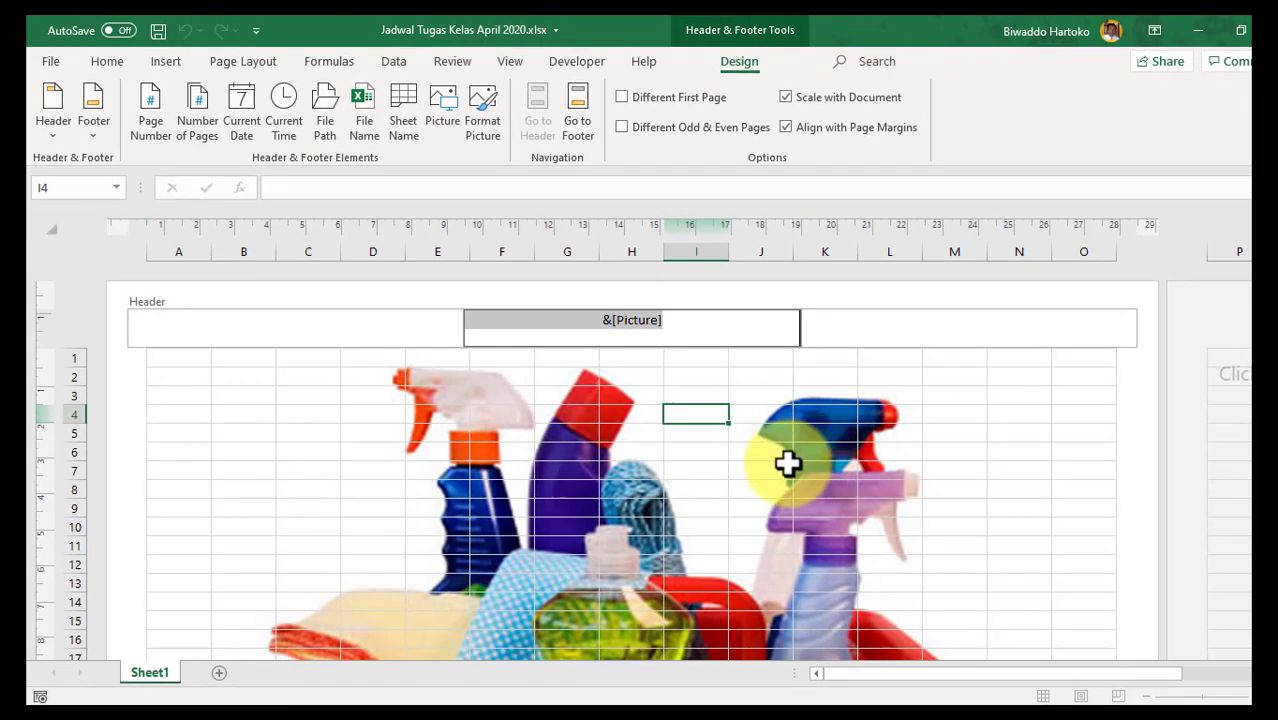
{"action": "left_click", "coordinate": [721, 469]}
{"action": "scroll", "coordinate": [721, 469], "scroll_direction": "down", "scroll_amount": 5}
{"action": "scroll", "coordinate": [721, 469], "scroll_direction": "down", "scroll_amount": 3}
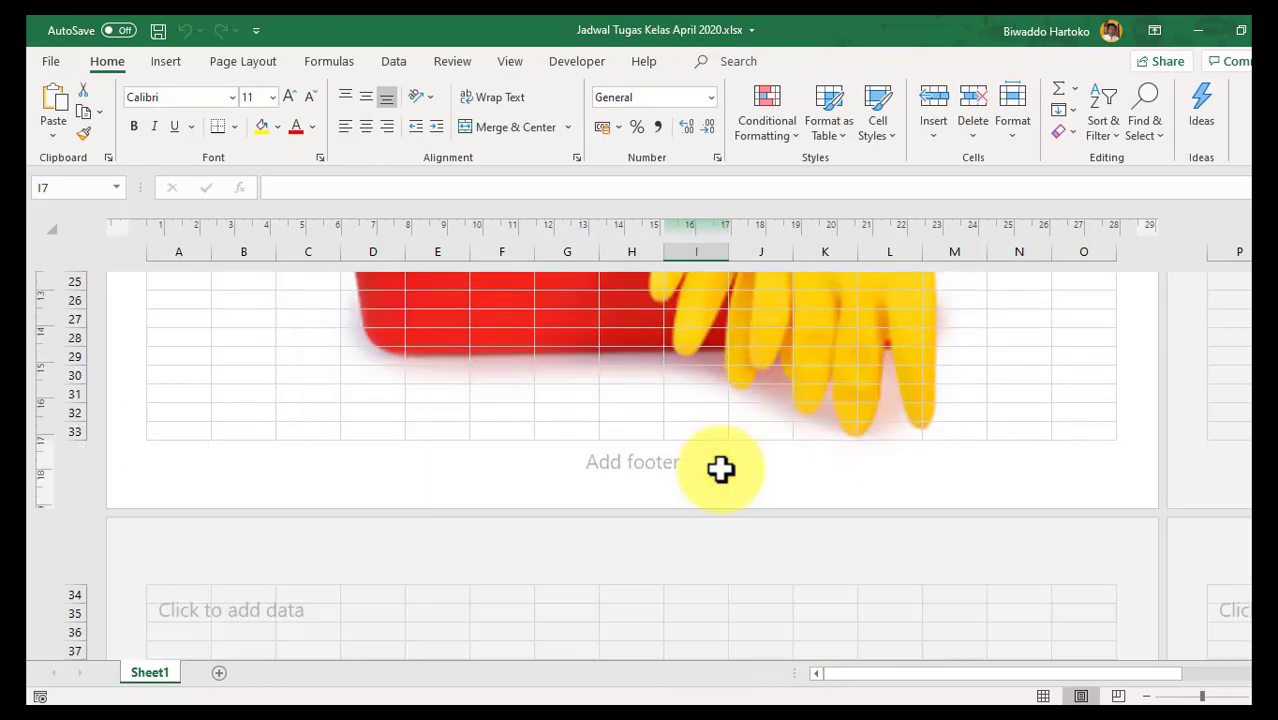
{"action": "scroll", "coordinate": [721, 469], "scroll_direction": "up", "scroll_amount": 3}
{"action": "scroll", "coordinate": [721, 469], "scroll_direction": "up", "scroll_amount": 5}
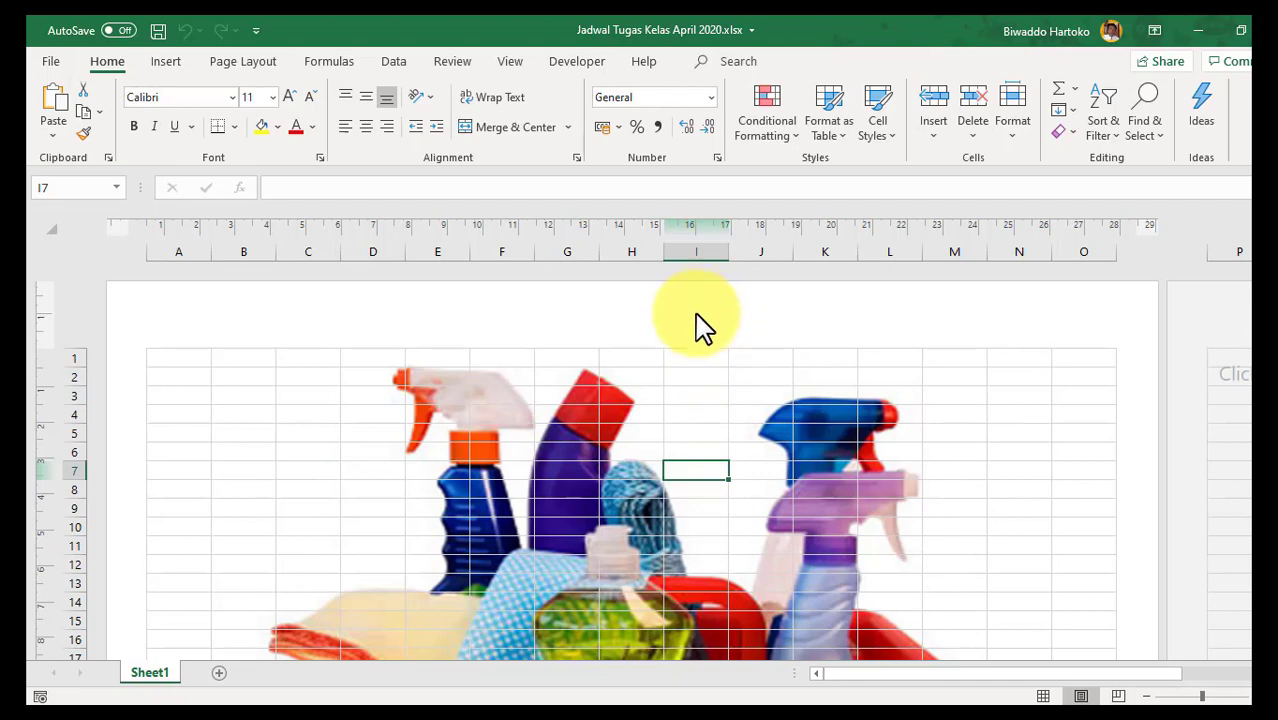
{"action": "left_click", "coordinate": [655, 330]}
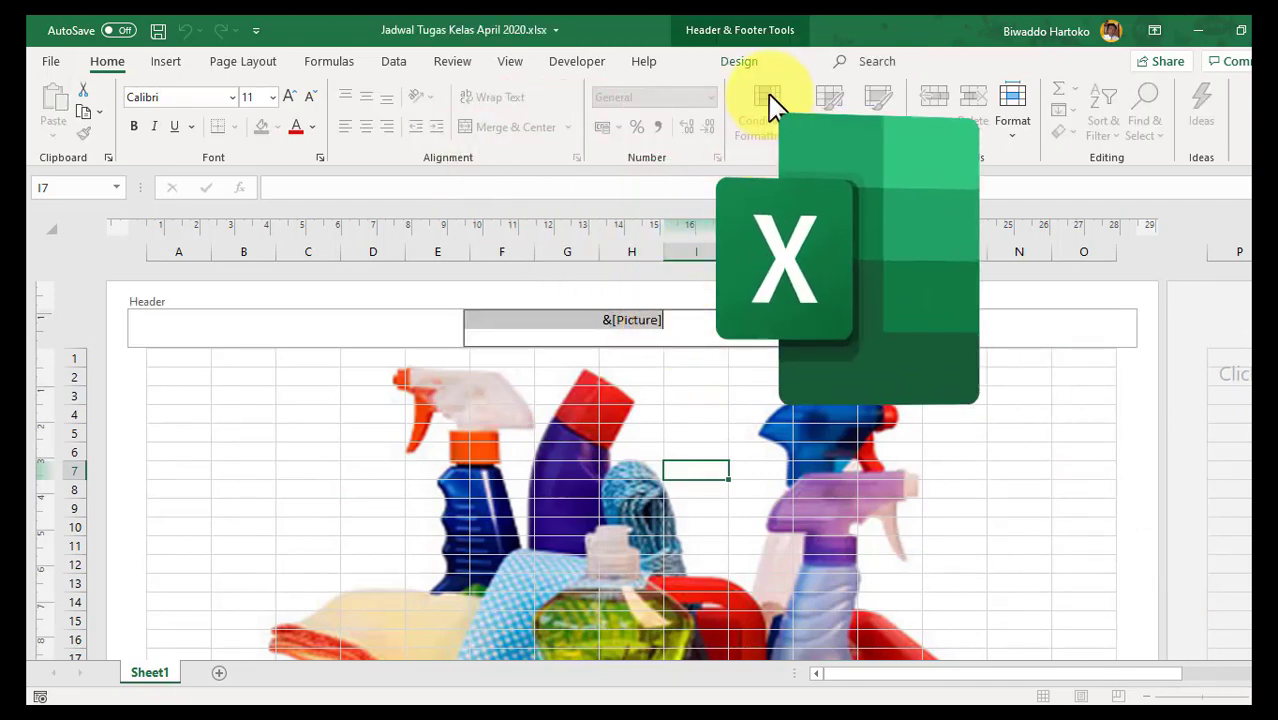
{"action": "left_click", "coordinate": [748, 61]}
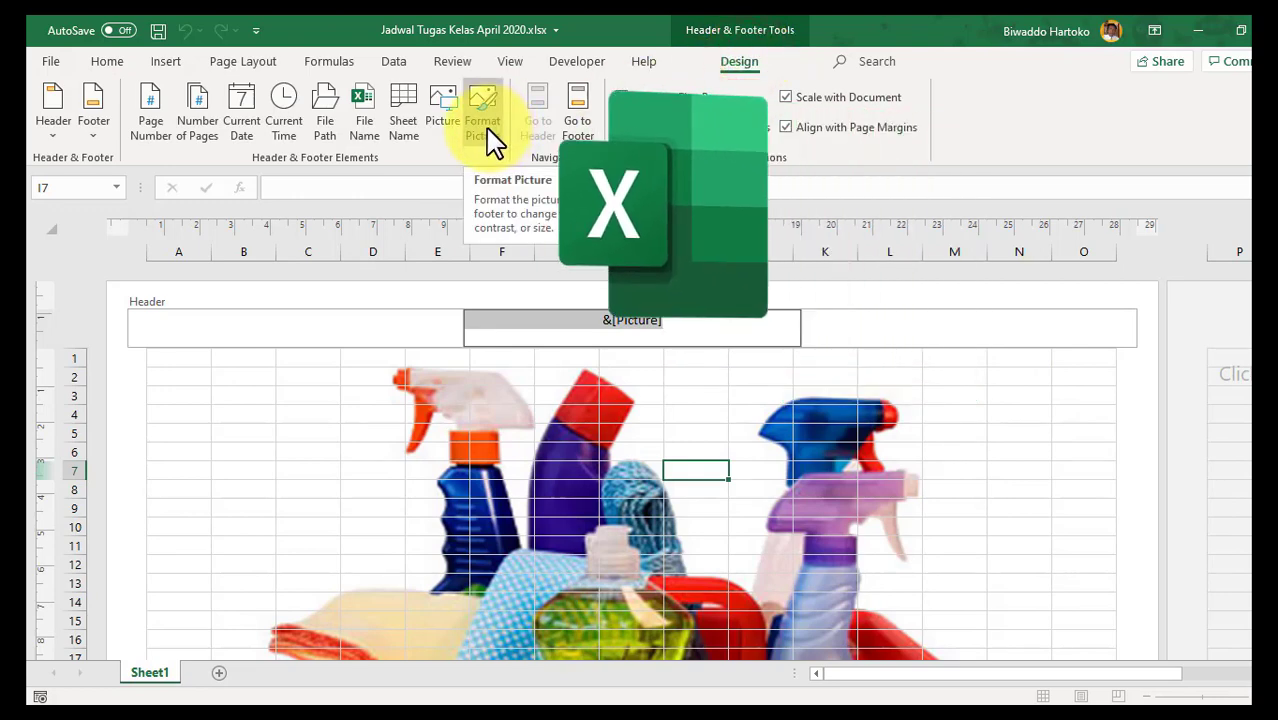
Step: Give the header picture the Washout colour at 85% brightness and 15% contrast
{"action": "left_click", "coordinate": [484, 120]}
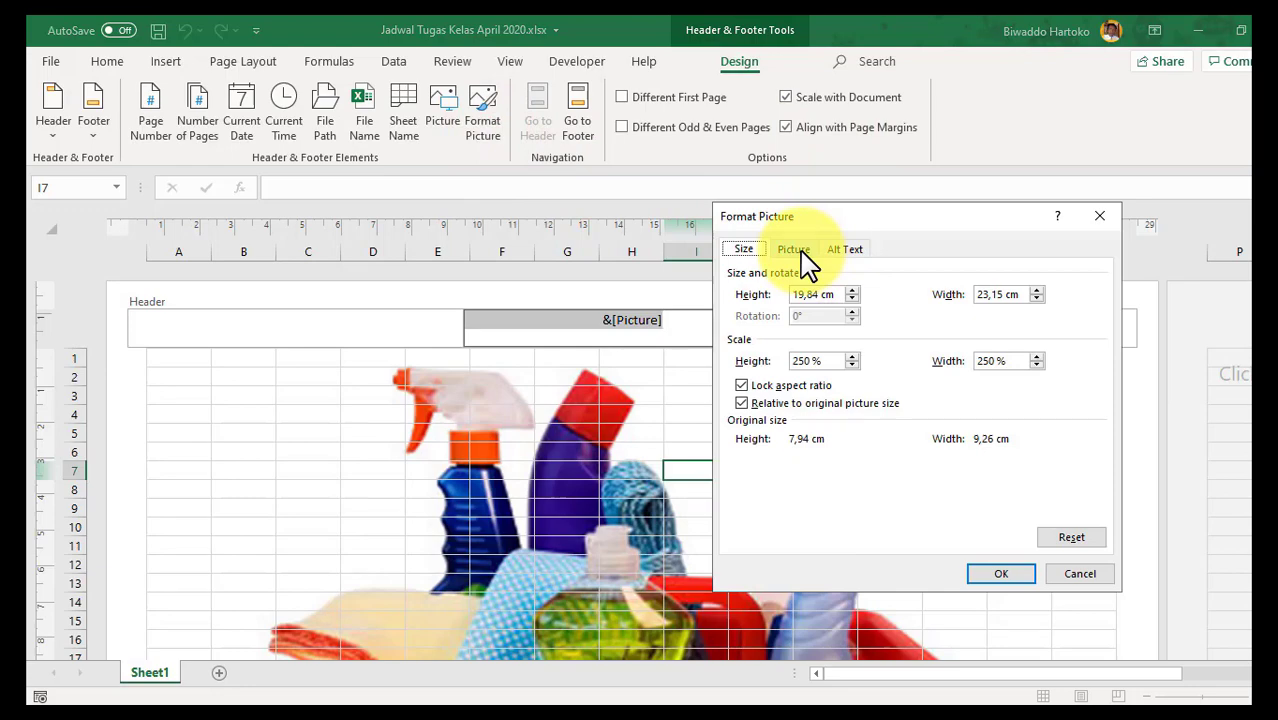
{"action": "left_click", "coordinate": [803, 253]}
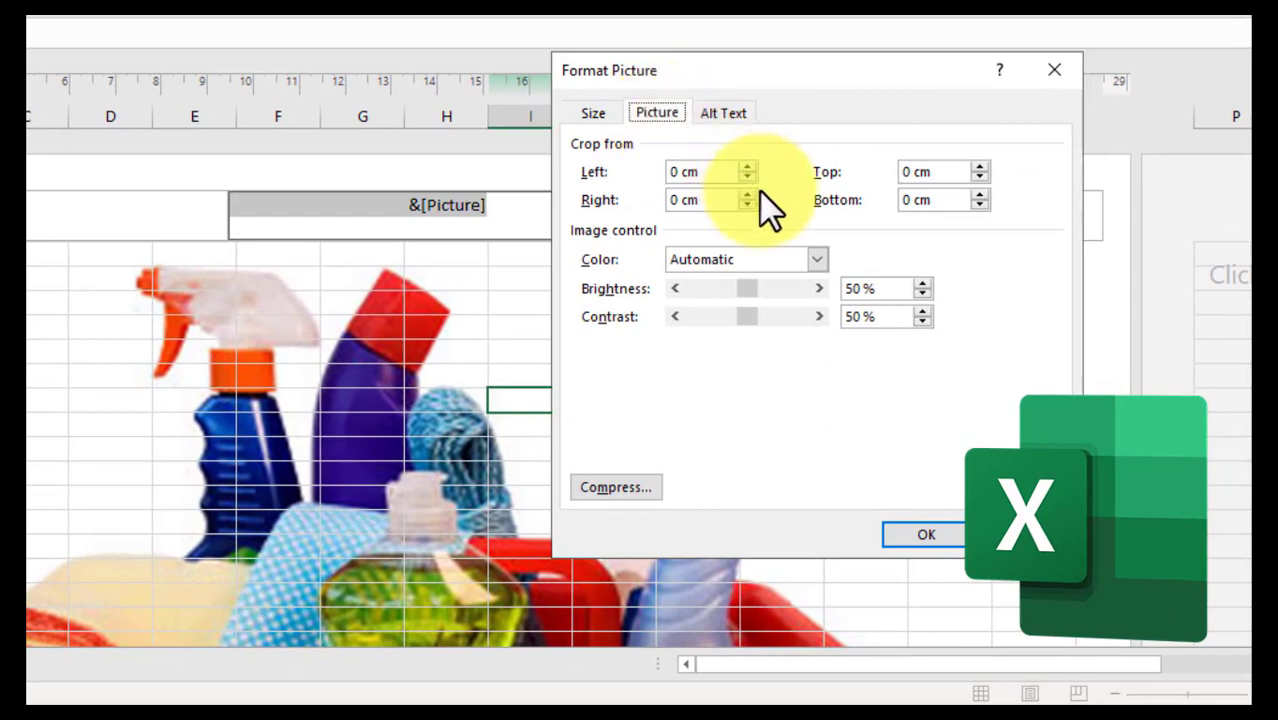
{"action": "left_click", "coordinate": [817, 258]}
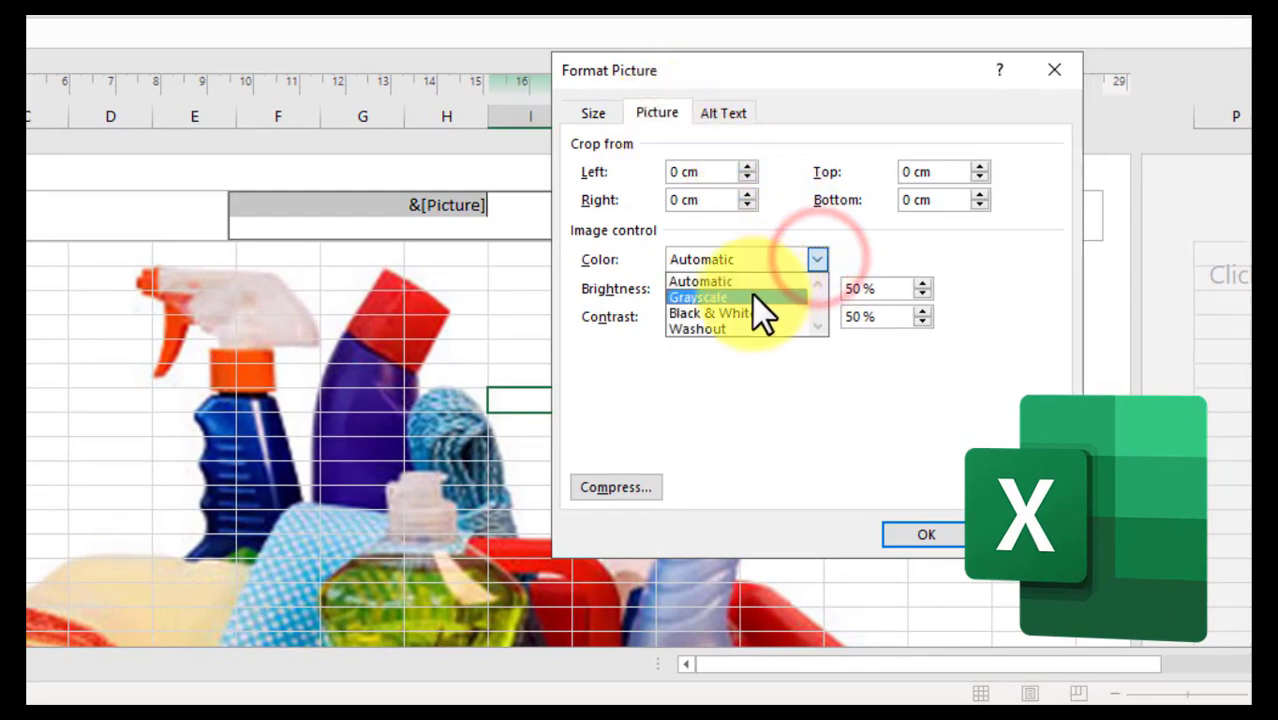
{"action": "left_click", "coordinate": [709, 330]}
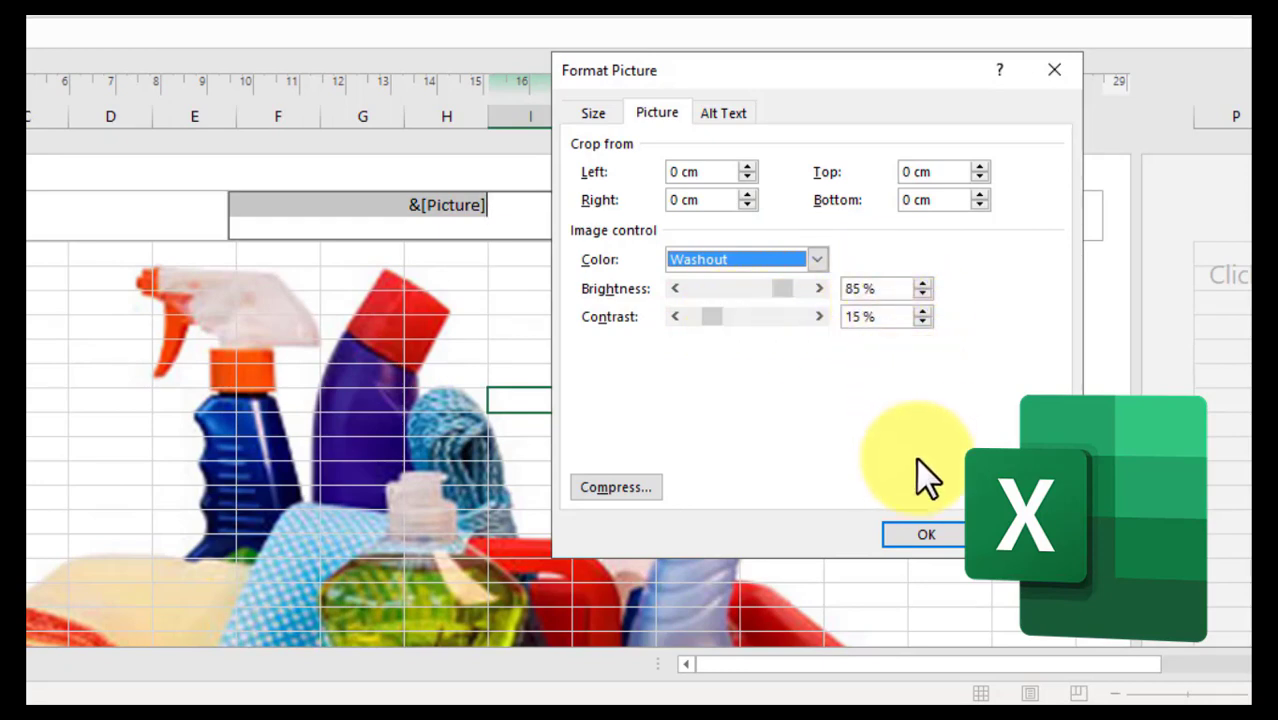
{"action": "left_click", "coordinate": [924, 537]}
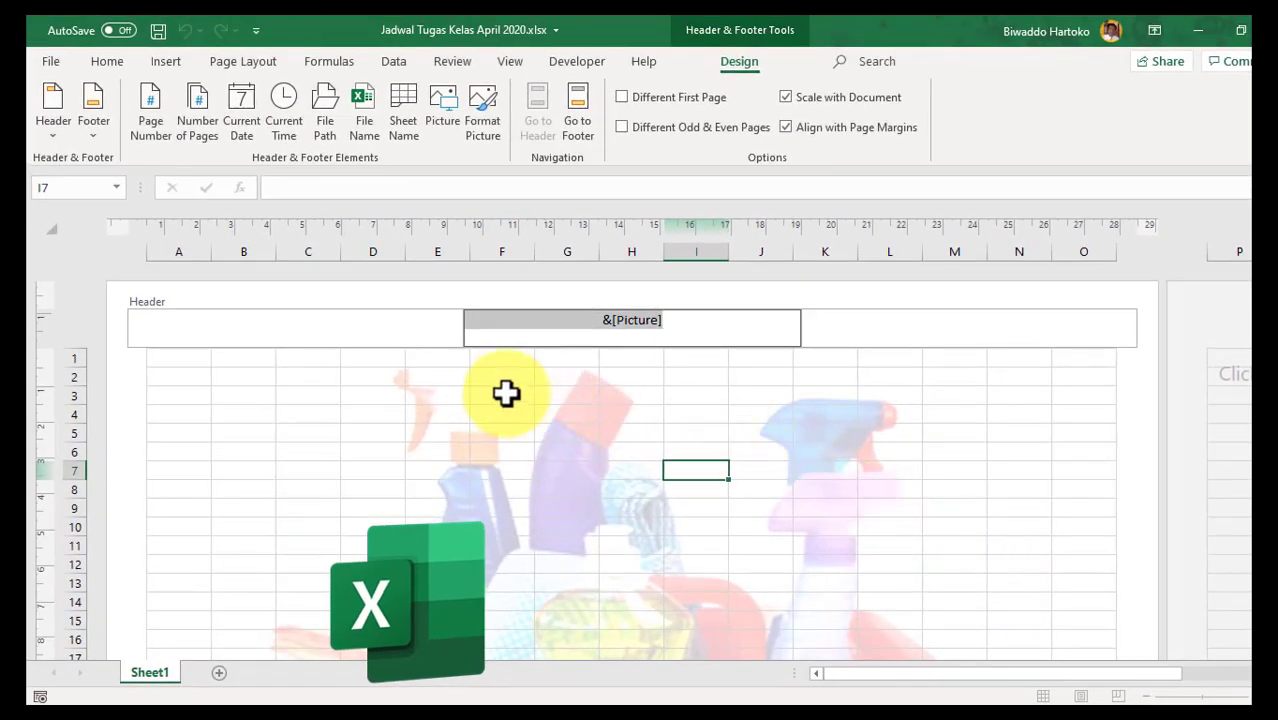
Step: Leave the header and enter 'cek' in cell A2
{"action": "left_click", "coordinate": [186, 375]}
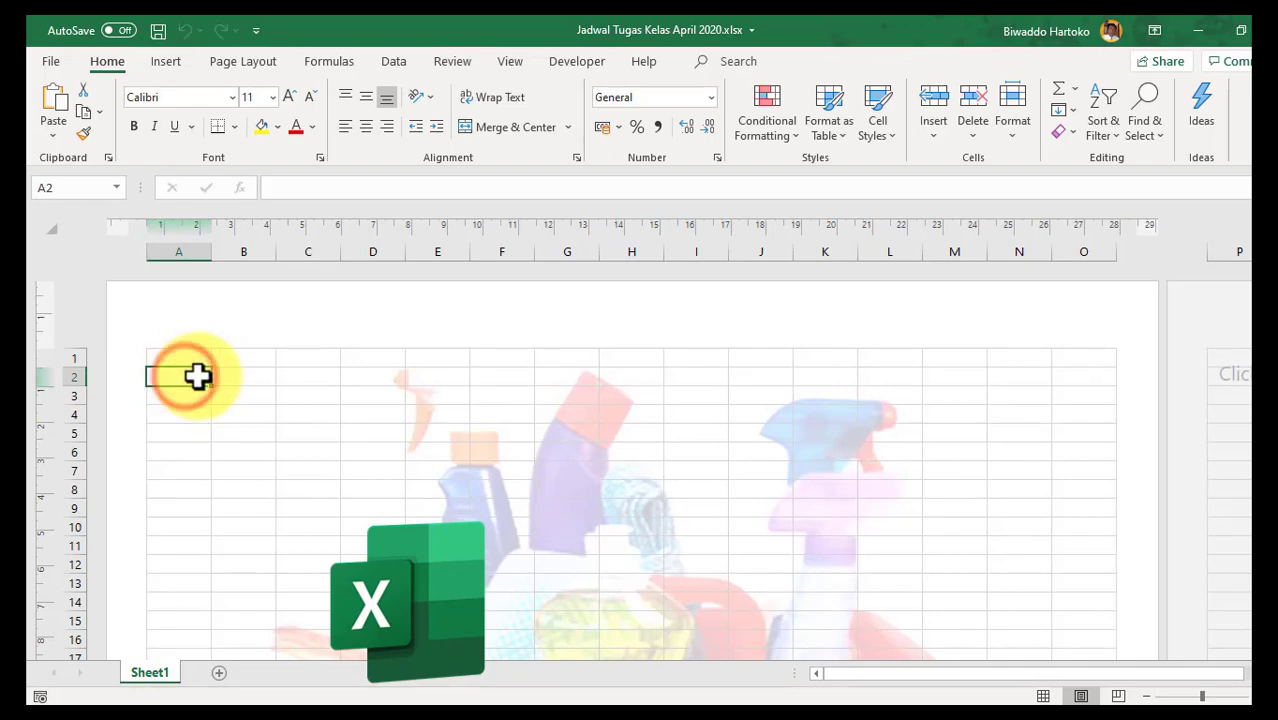
{"action": "type", "text": "cek"}
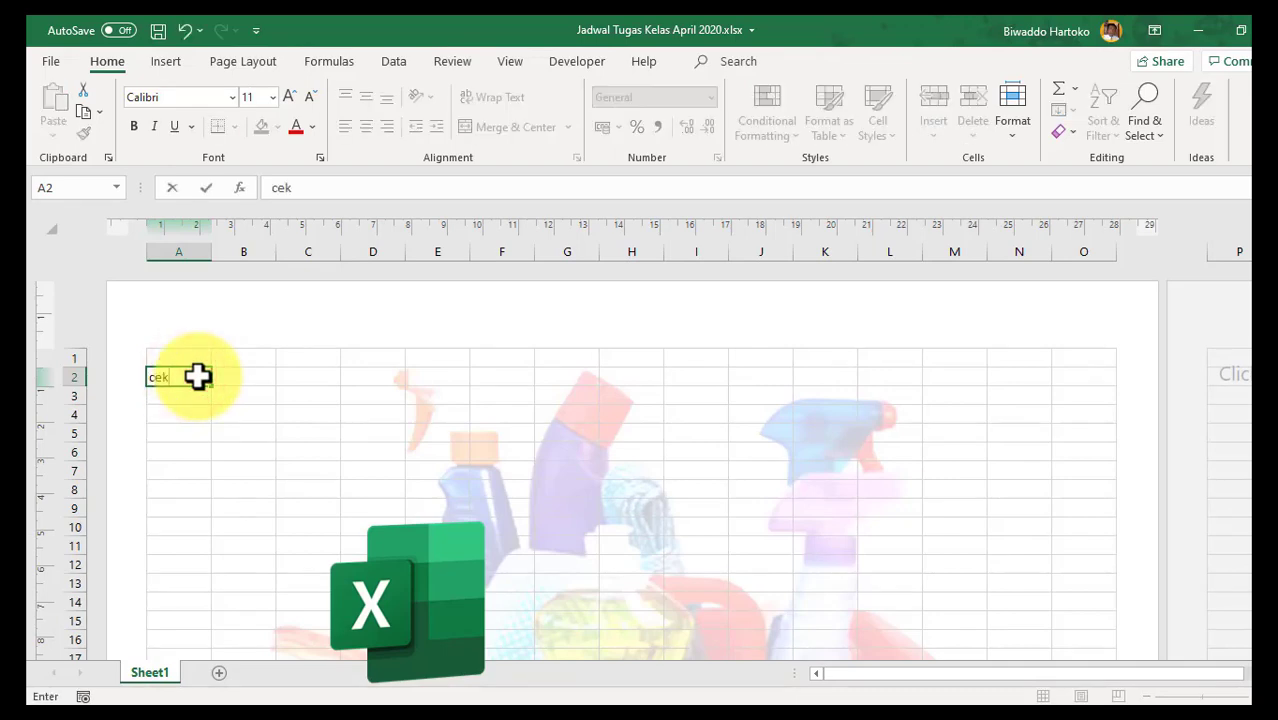
{"action": "key", "text": "Return"}
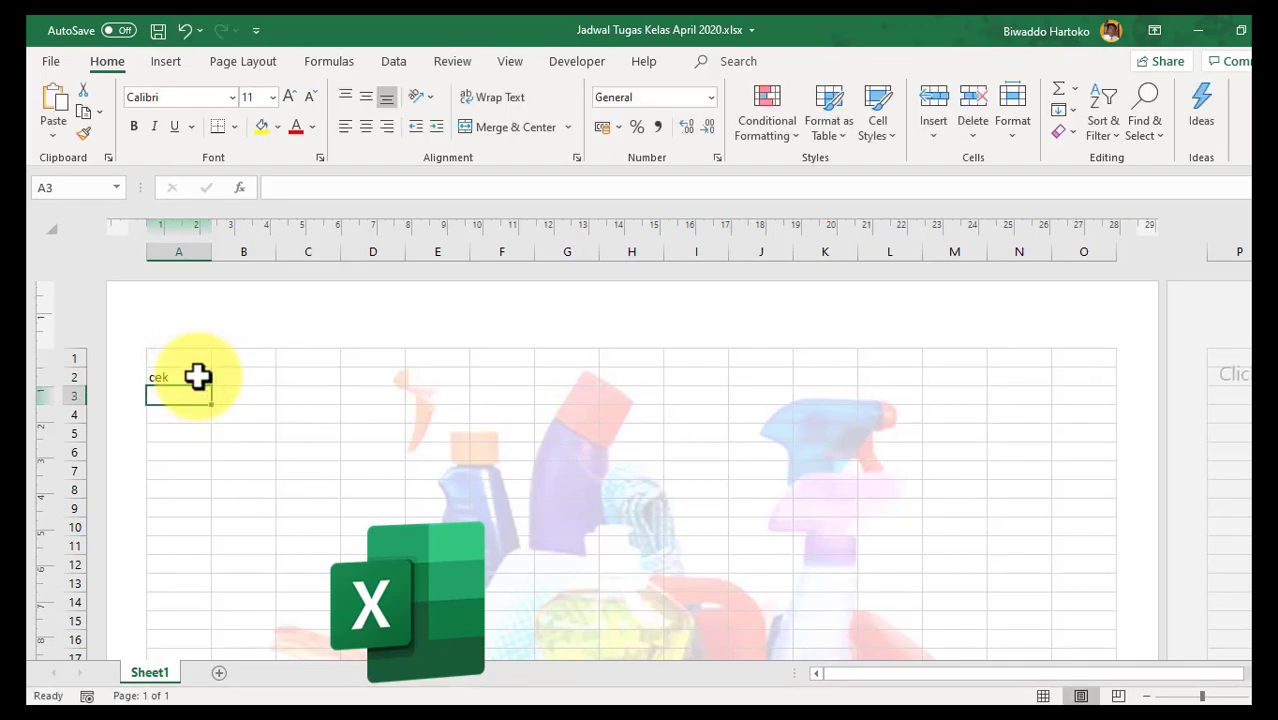
Step: Check the sheet's print preview, then return to the worksheet
{"action": "left_click", "coordinate": [50, 61]}
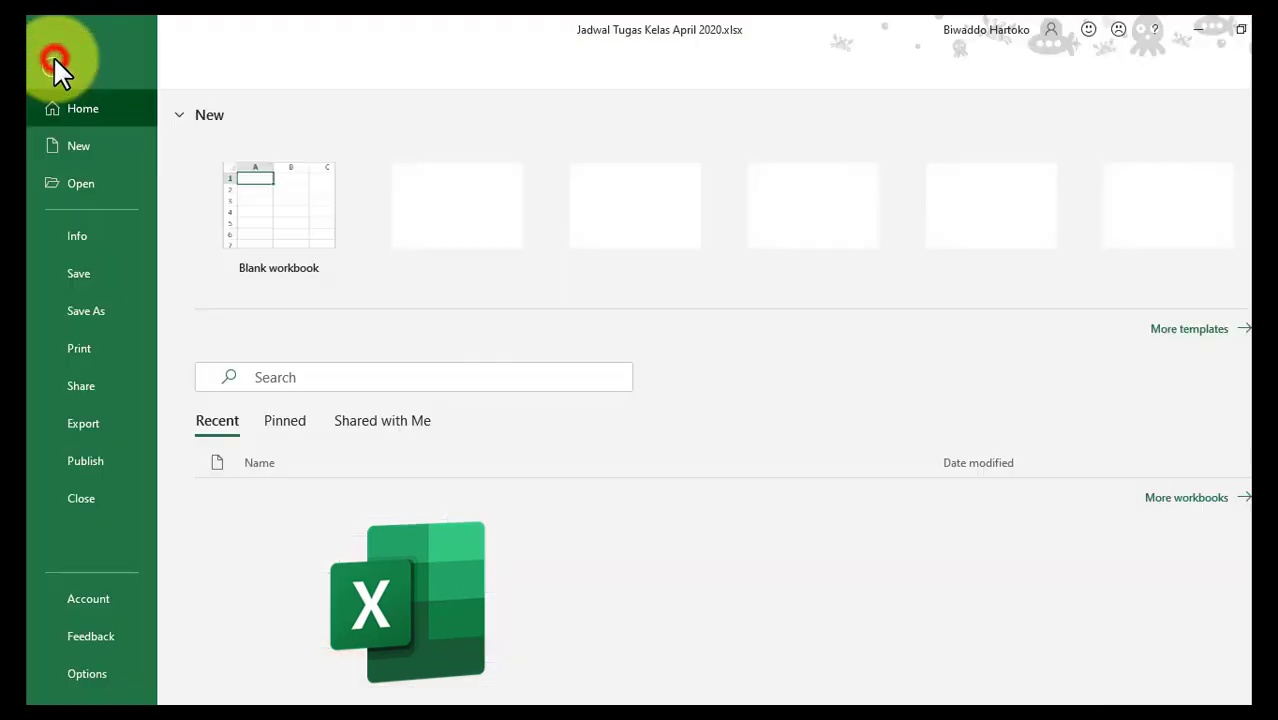
{"action": "left_click", "coordinate": [82, 348]}
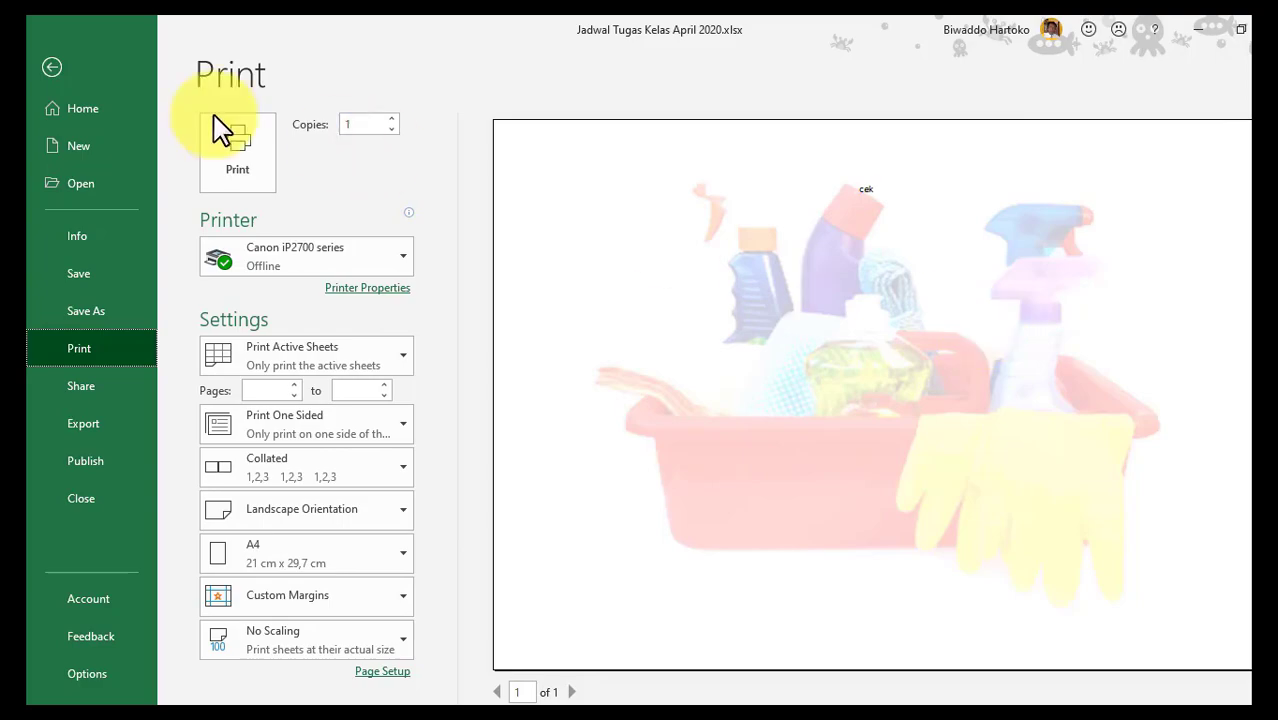
{"action": "left_click", "coordinate": [45, 67]}
{"action": "left_click", "coordinate": [45, 67]}
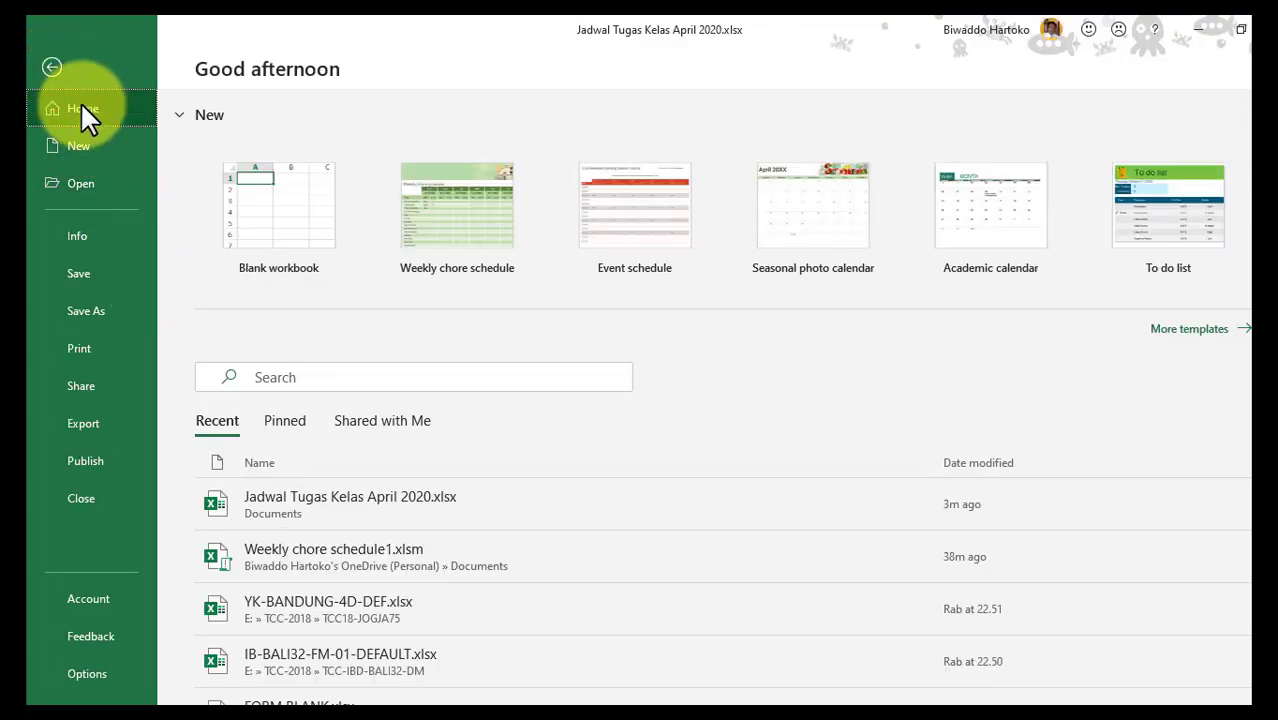
{"action": "left_click", "coordinate": [47, 69]}
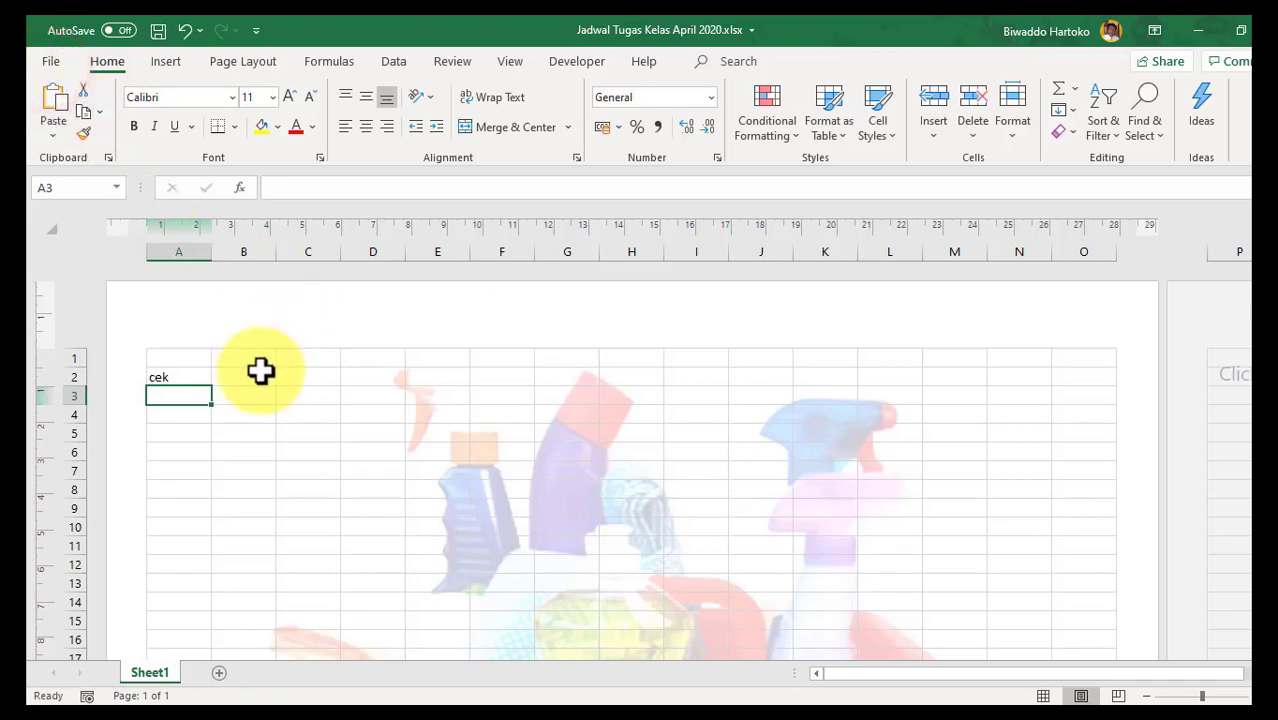
Step: Rescale the header picture's height to 230% (18.26 by 21.3 cm) in Format Picture
{"action": "left_click", "coordinate": [193, 377]}
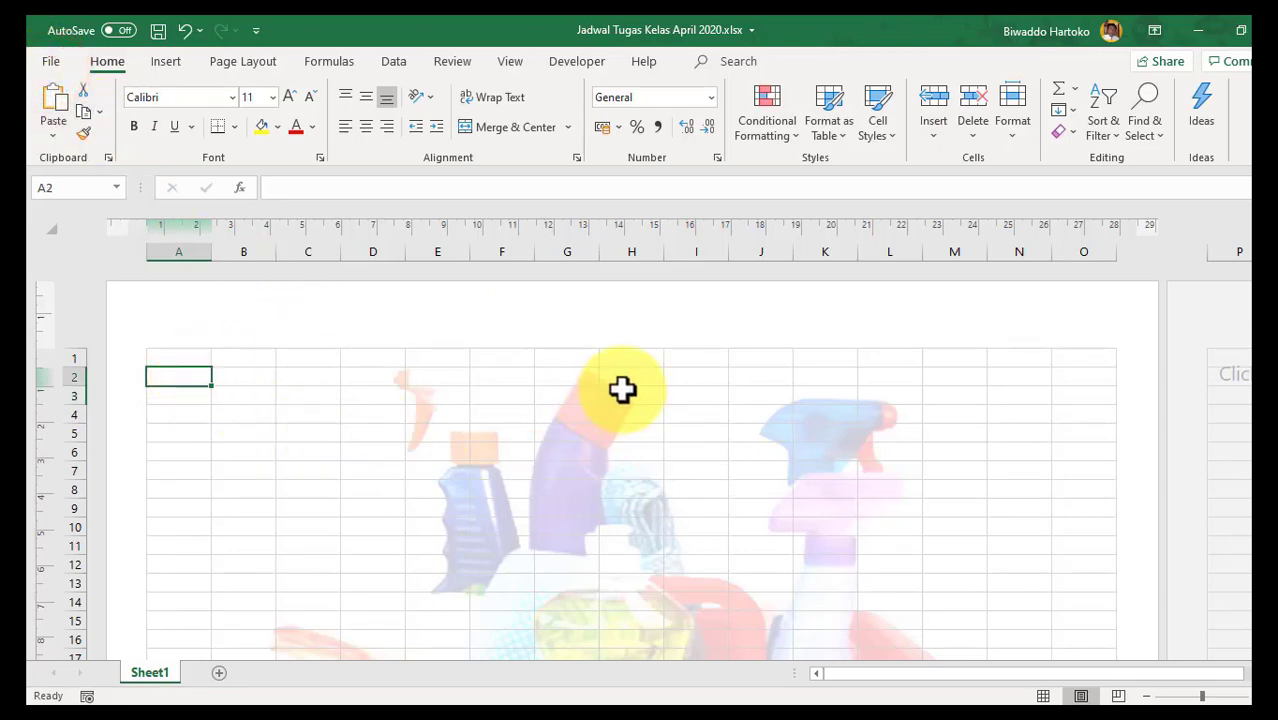
{"action": "left_click", "coordinate": [680, 327]}
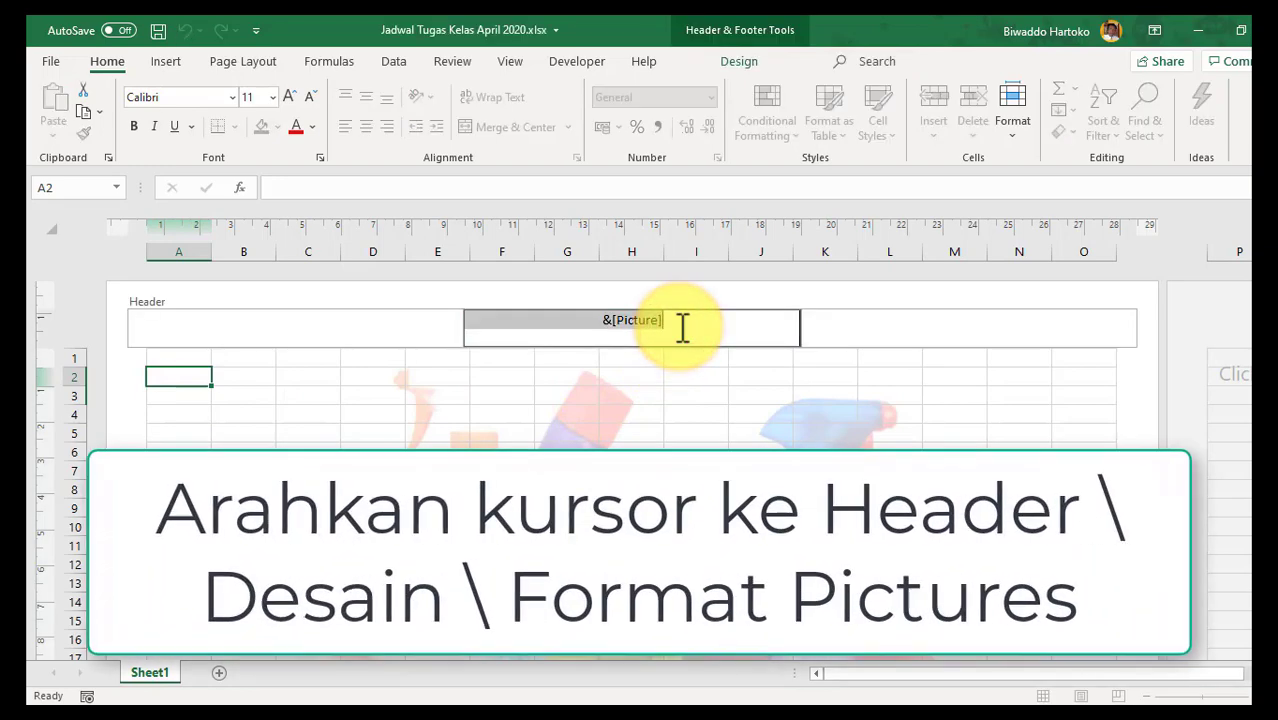
{"action": "left_click", "coordinate": [742, 62]}
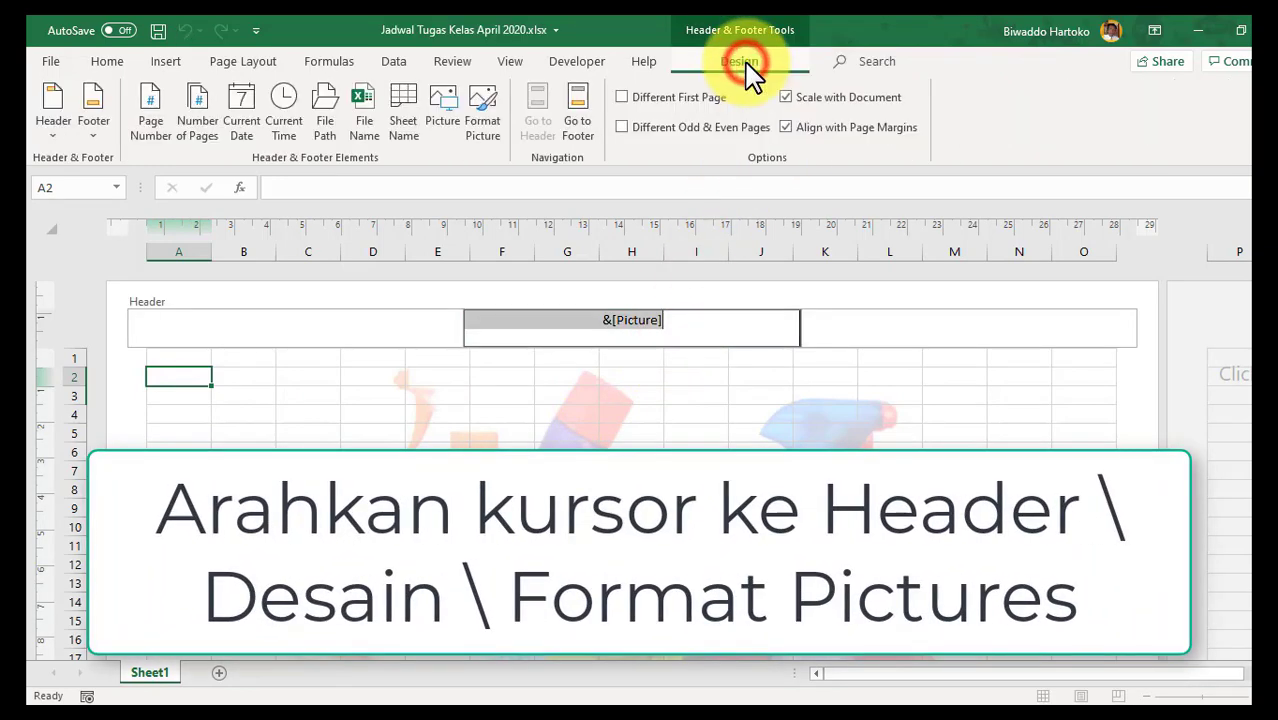
{"action": "left_click", "coordinate": [483, 122]}
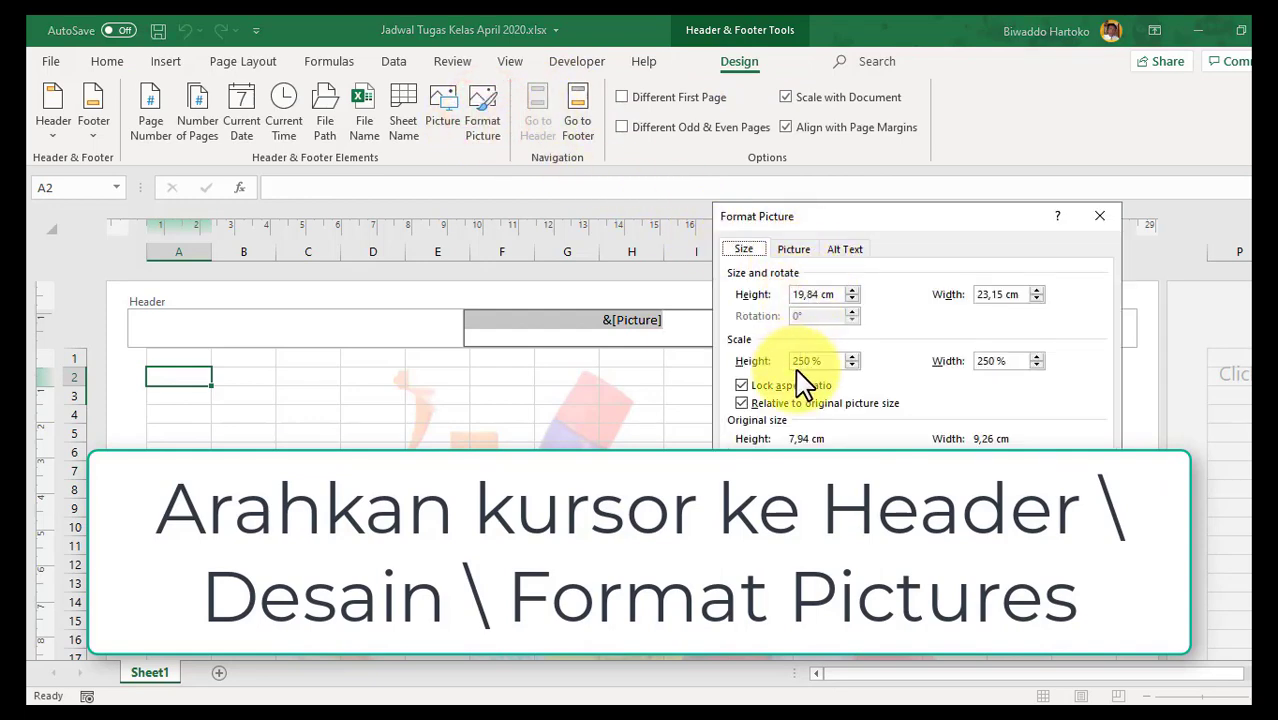
{"action": "left_click_drag", "start_coordinate": [806, 361], "coordinate": [813, 362]}
{"action": "type", "text": "230"}
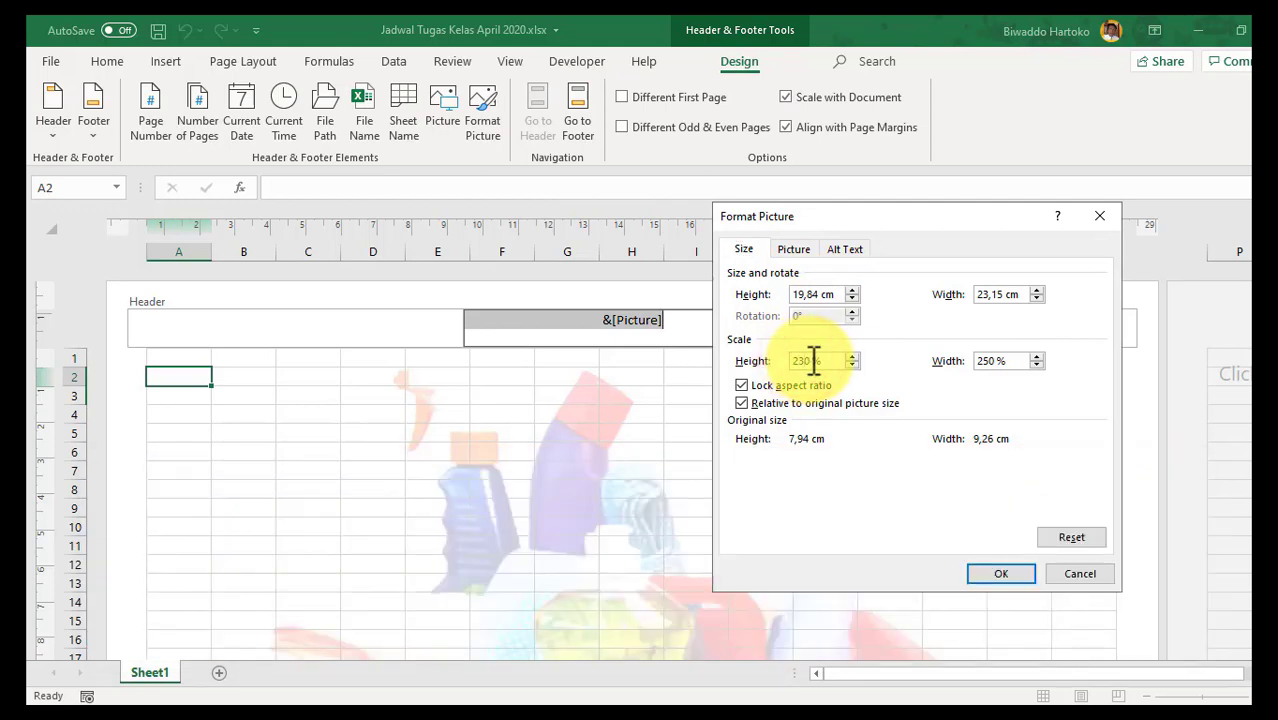
{"action": "key", "text": "Return"}
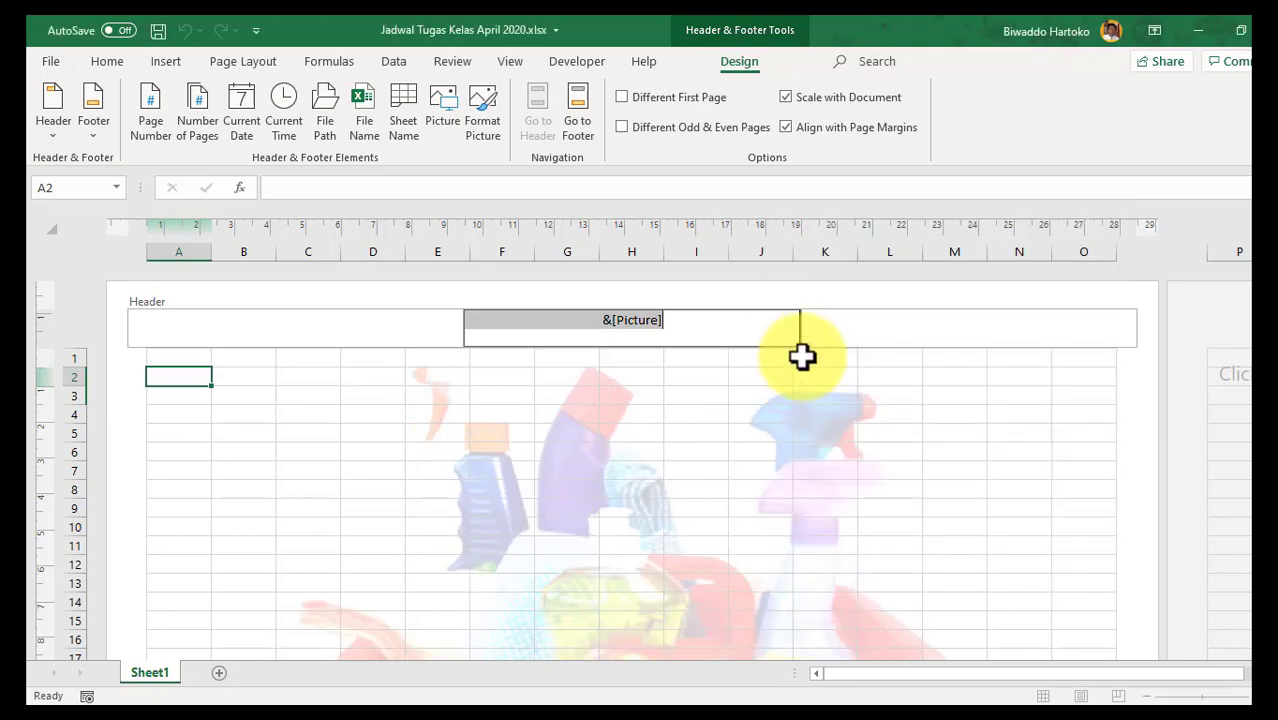
{"action": "left_click", "coordinate": [485, 130]}
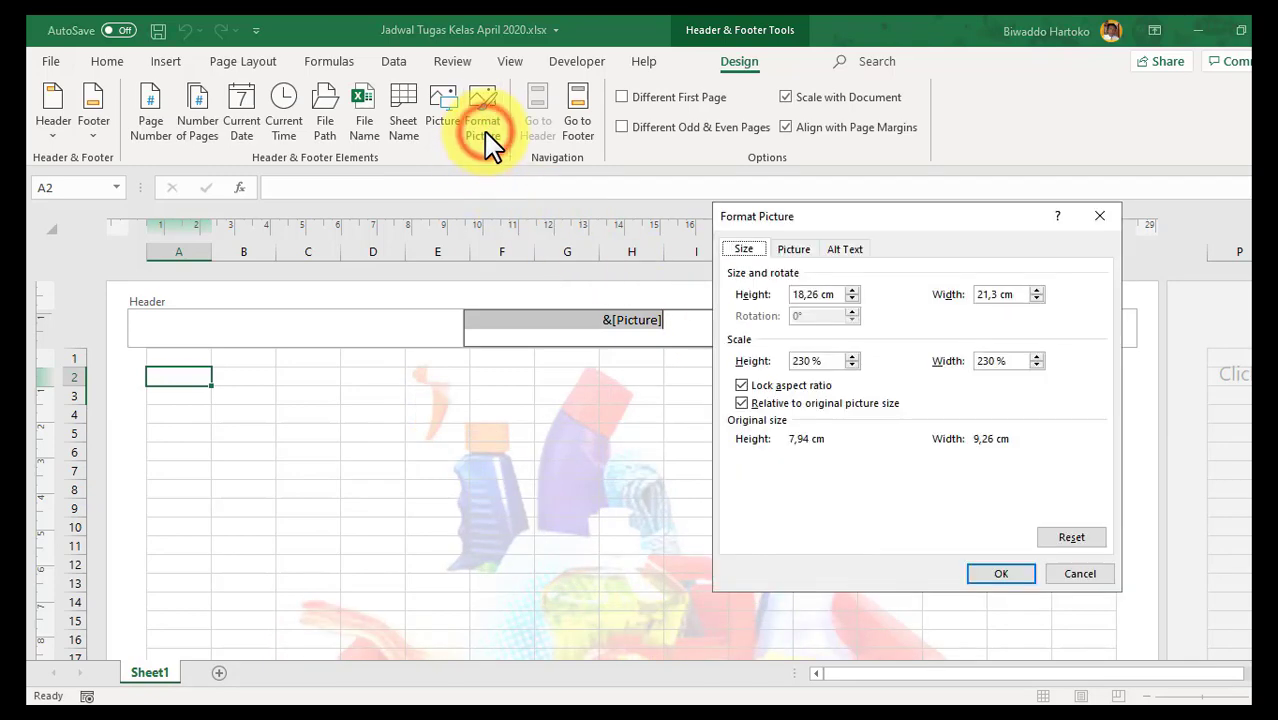
Step: Raise the header watermark's brightness to 90%, keeping contrast at 15%
{"action": "left_click", "coordinate": [798, 251]}
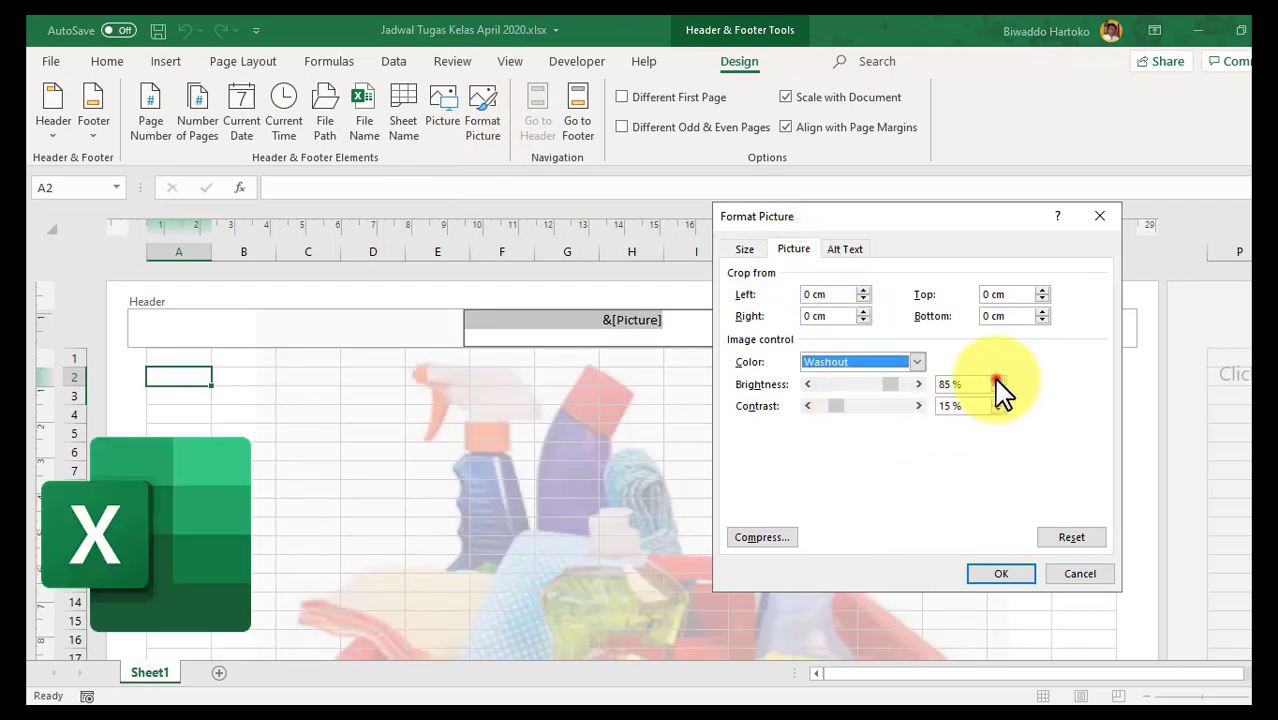
{"action": "left_click", "coordinate": [997, 380]}
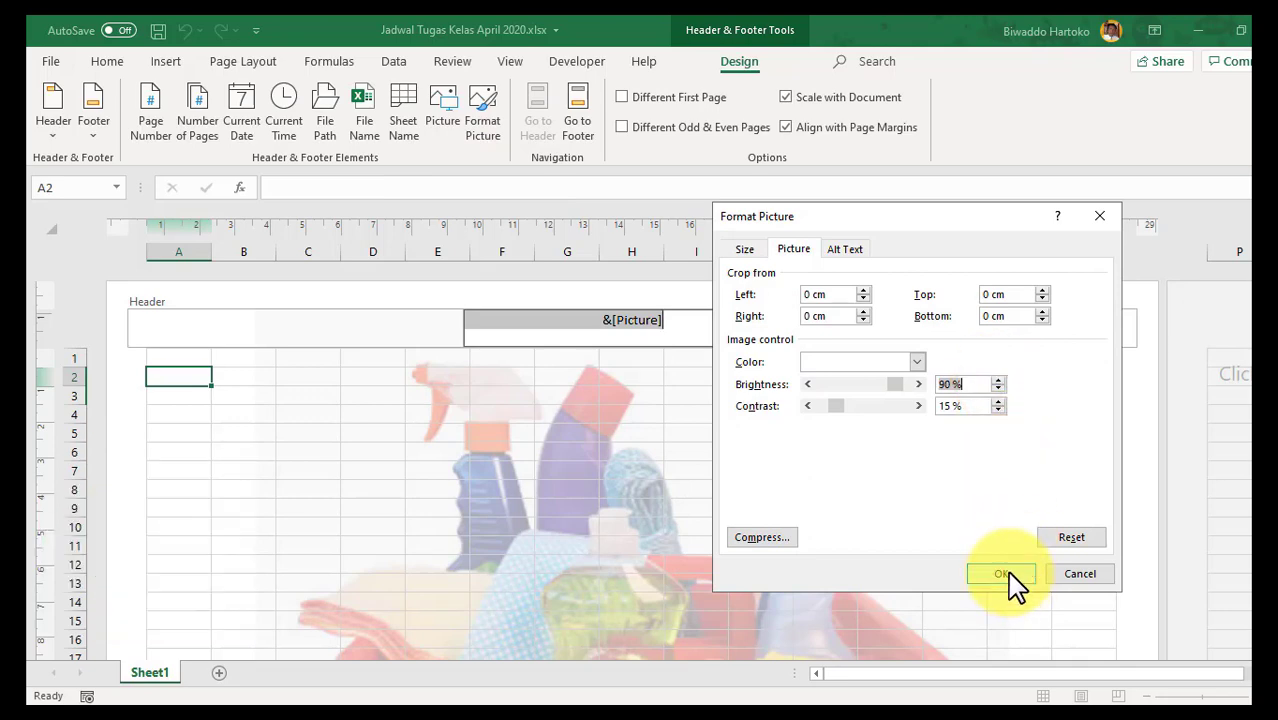
{"action": "left_click", "coordinate": [1003, 574]}
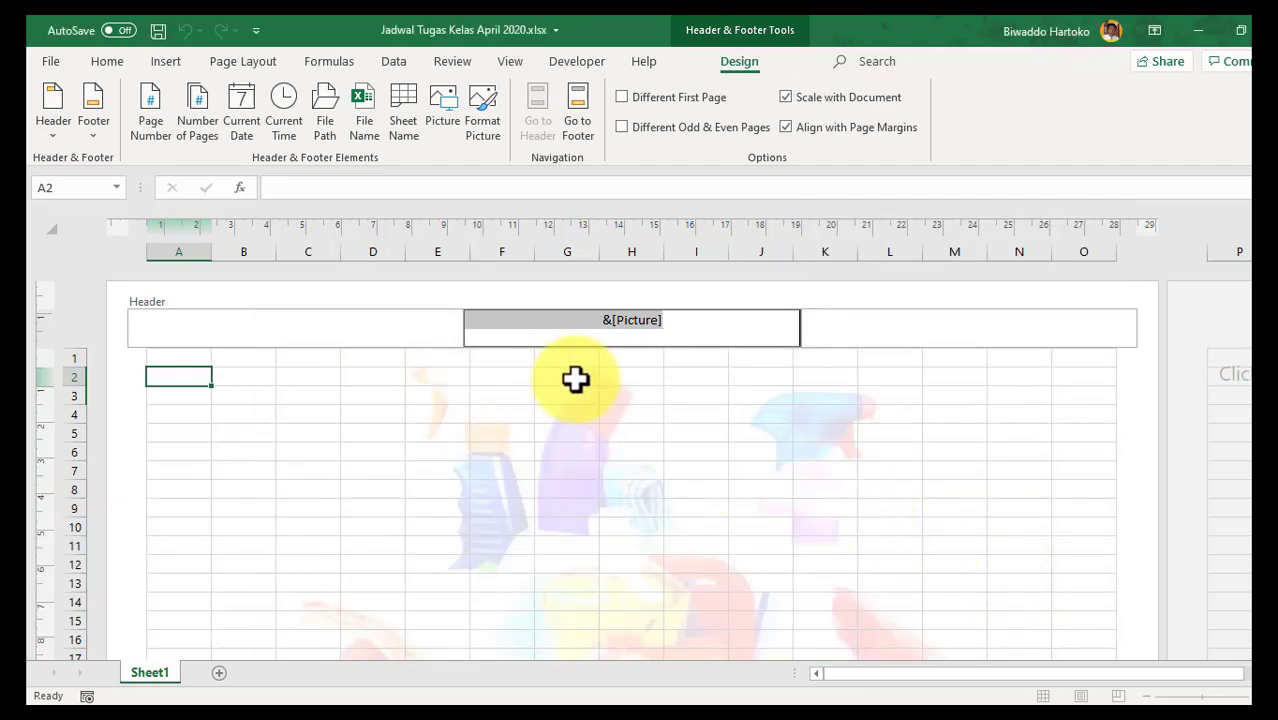
Step: Enter 'tes' in A2 and print-preview it over the faint watermark on landscape A4
{"action": "left_click", "coordinate": [179, 375]}
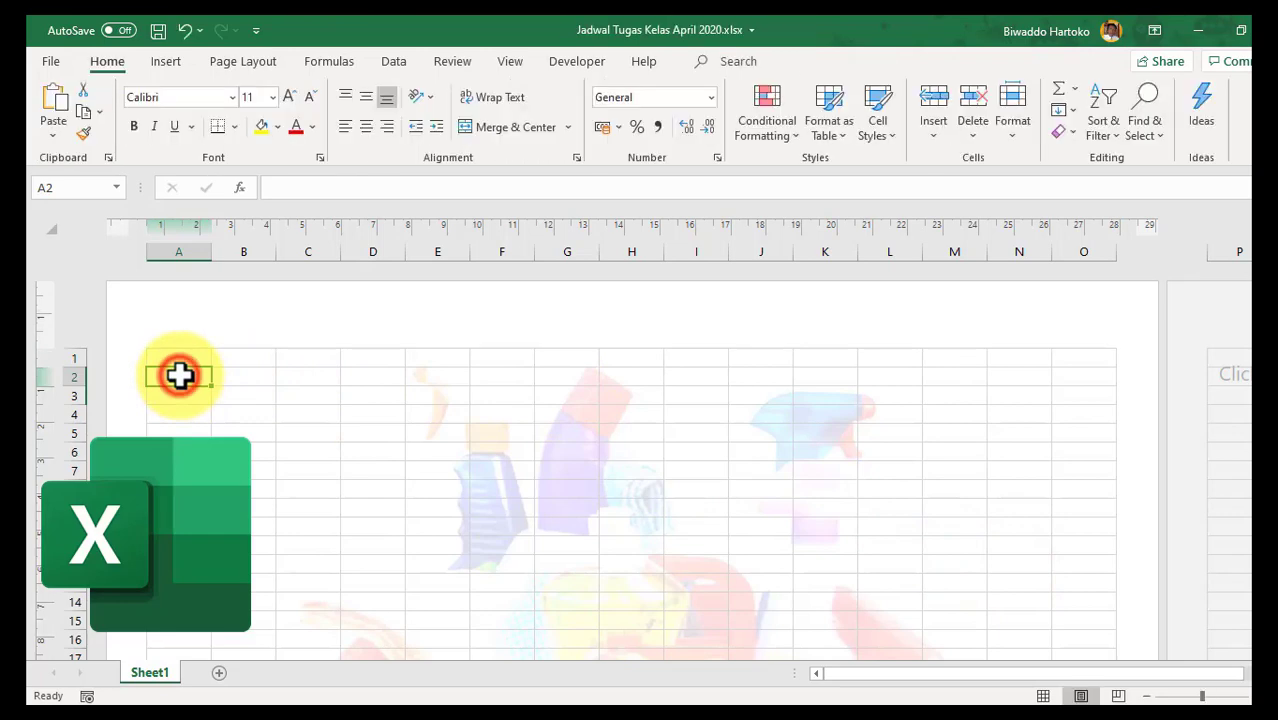
{"action": "type", "text": "tes"}
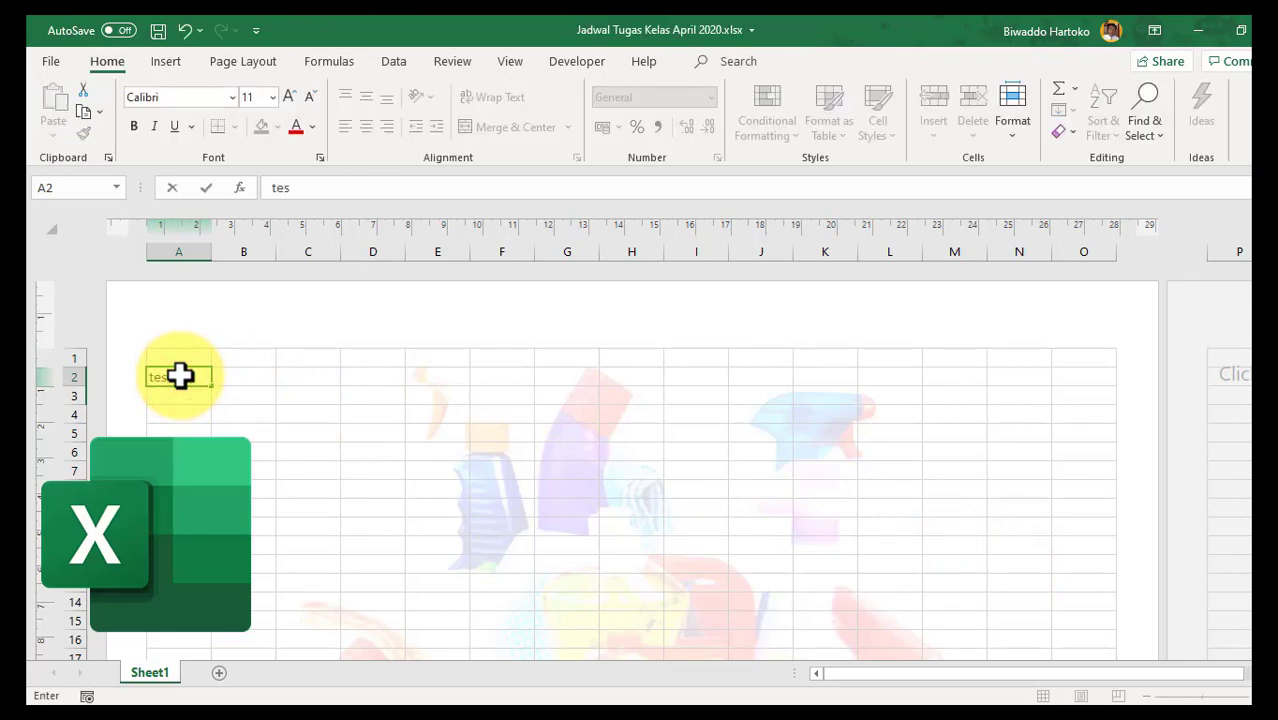
{"action": "key", "text": "Return"}
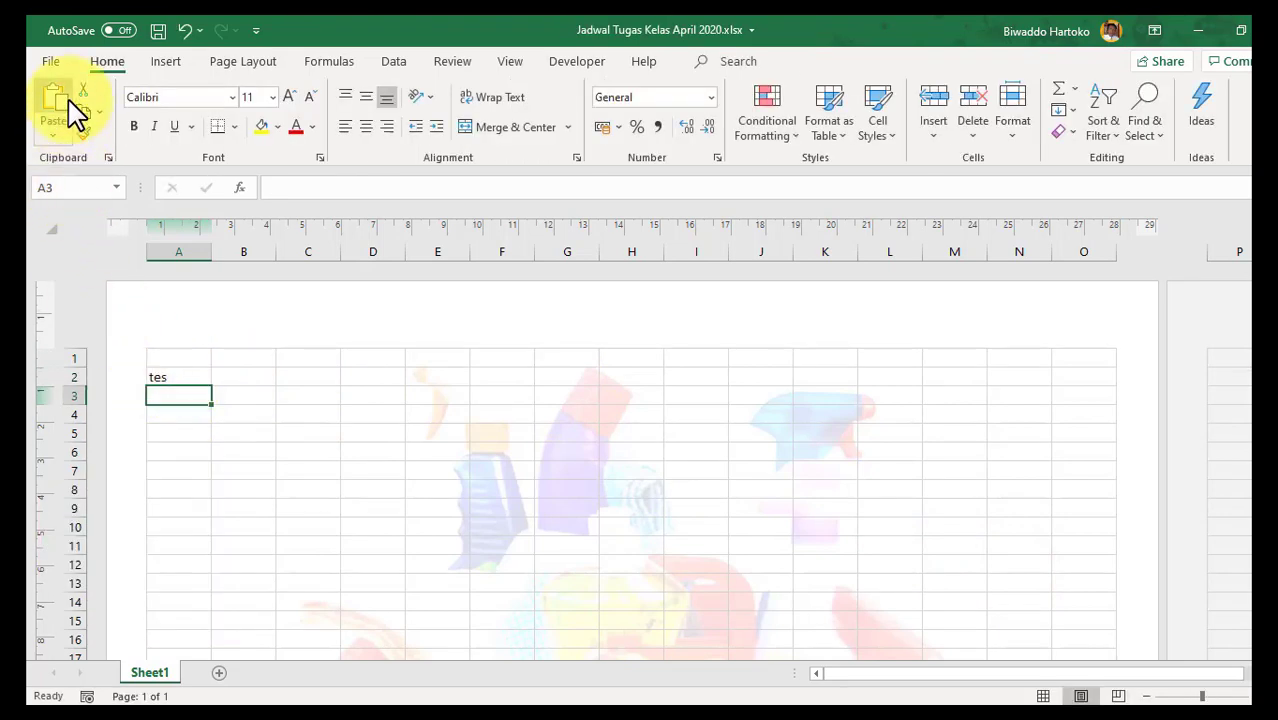
{"action": "left_click", "coordinate": [51, 61]}
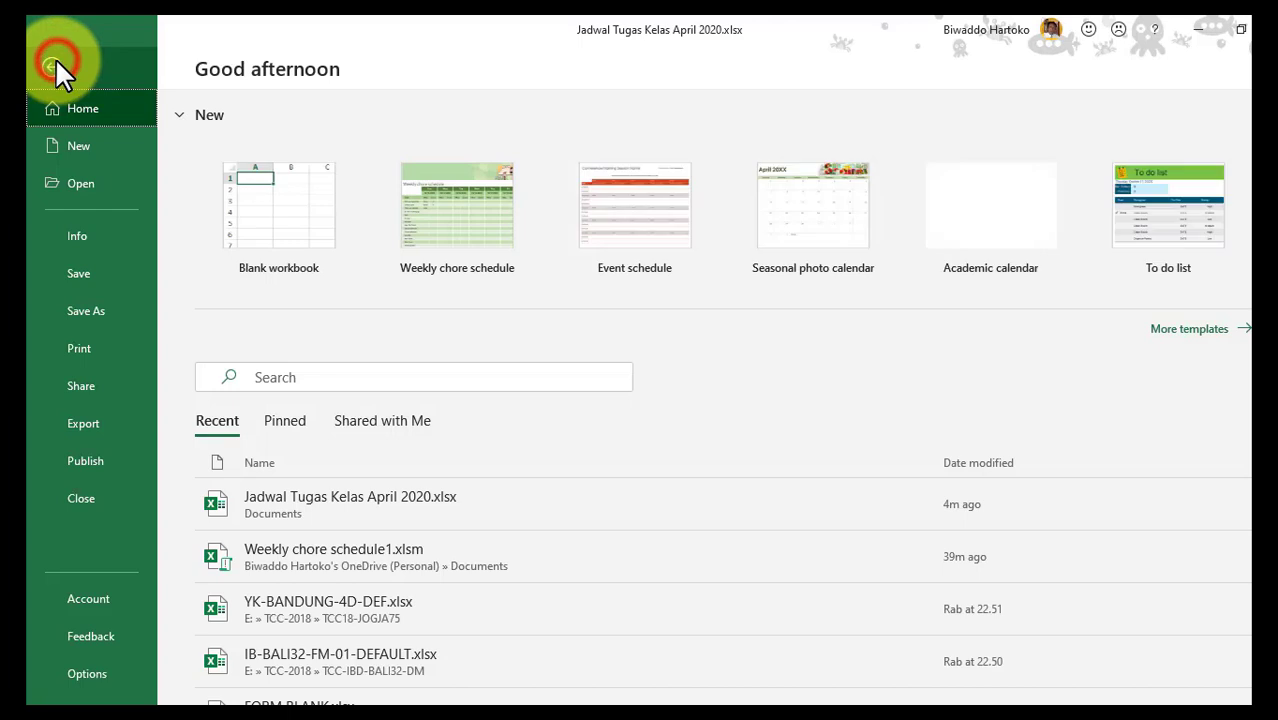
{"action": "left_click", "coordinate": [89, 345]}
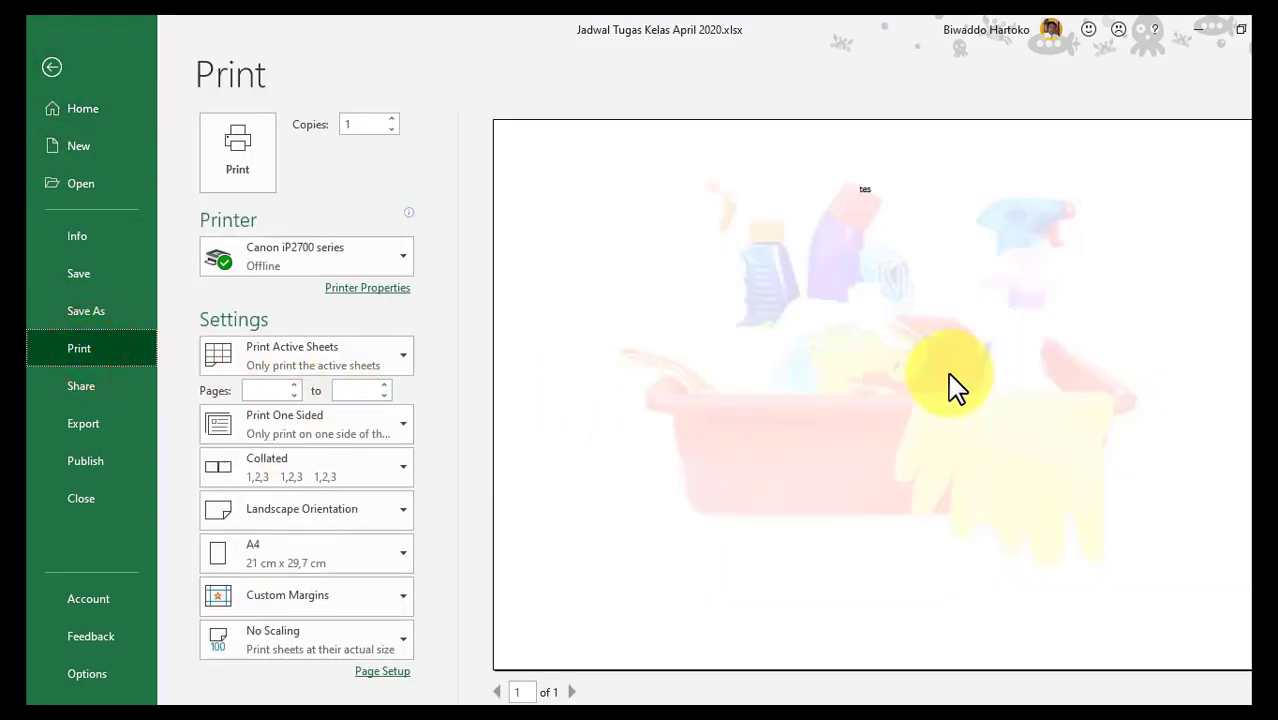